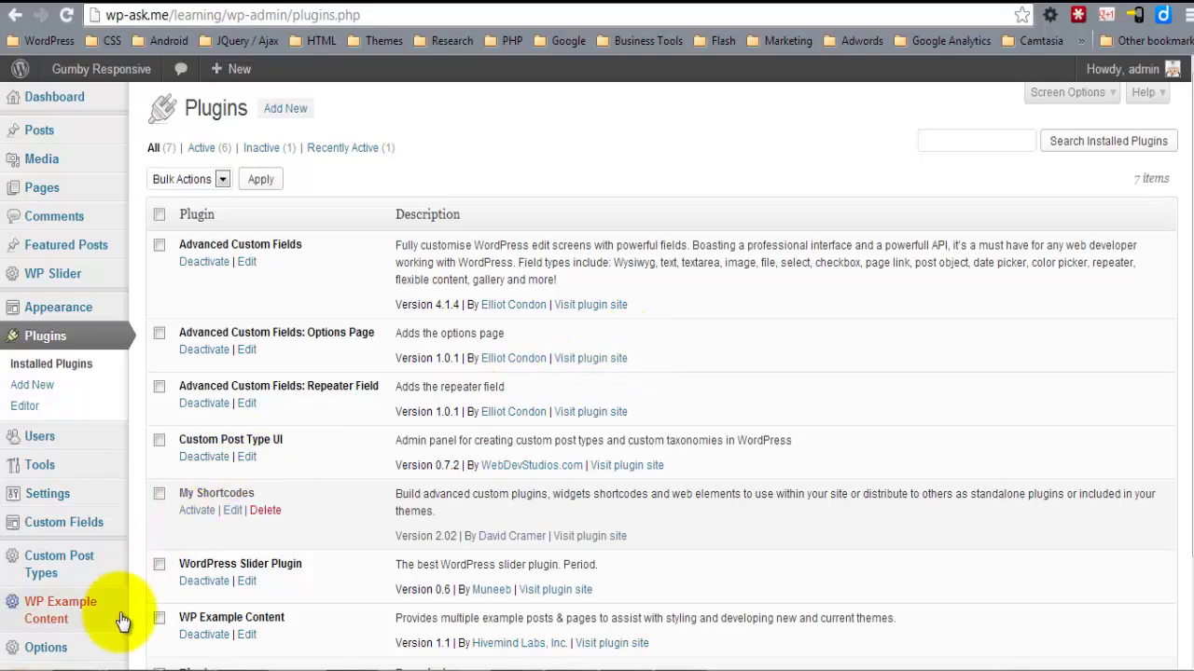
# Scroll down the Plugins page toward the Options entry in the admin sidebar.
pyautogui.scroll(-2, 326, 415)
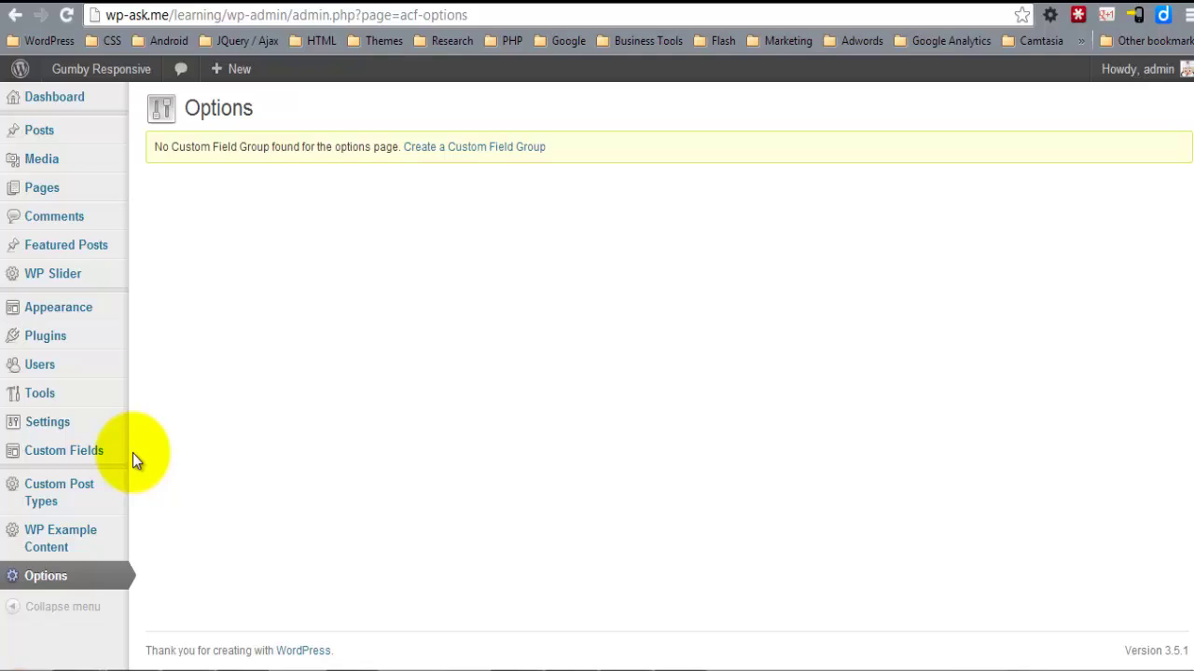
# Start a new field group under Custom Fields, then check the front page's Logo Area and Banner.
pyautogui.moveTo(91, 452)
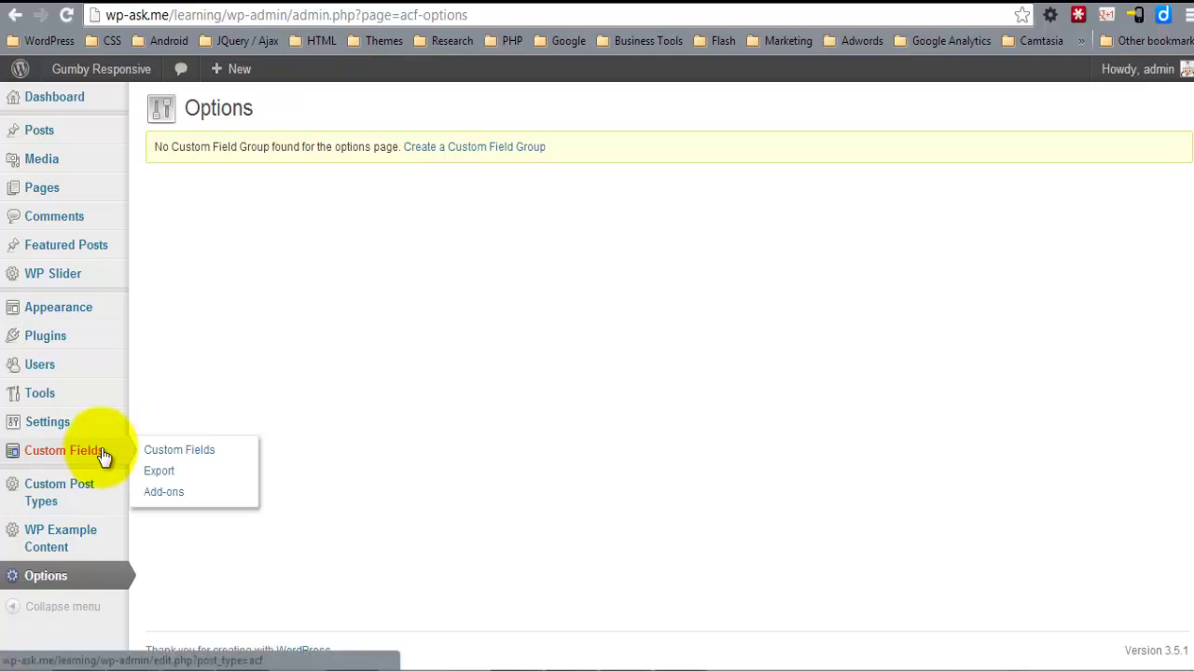
pyautogui.click(213, 450)
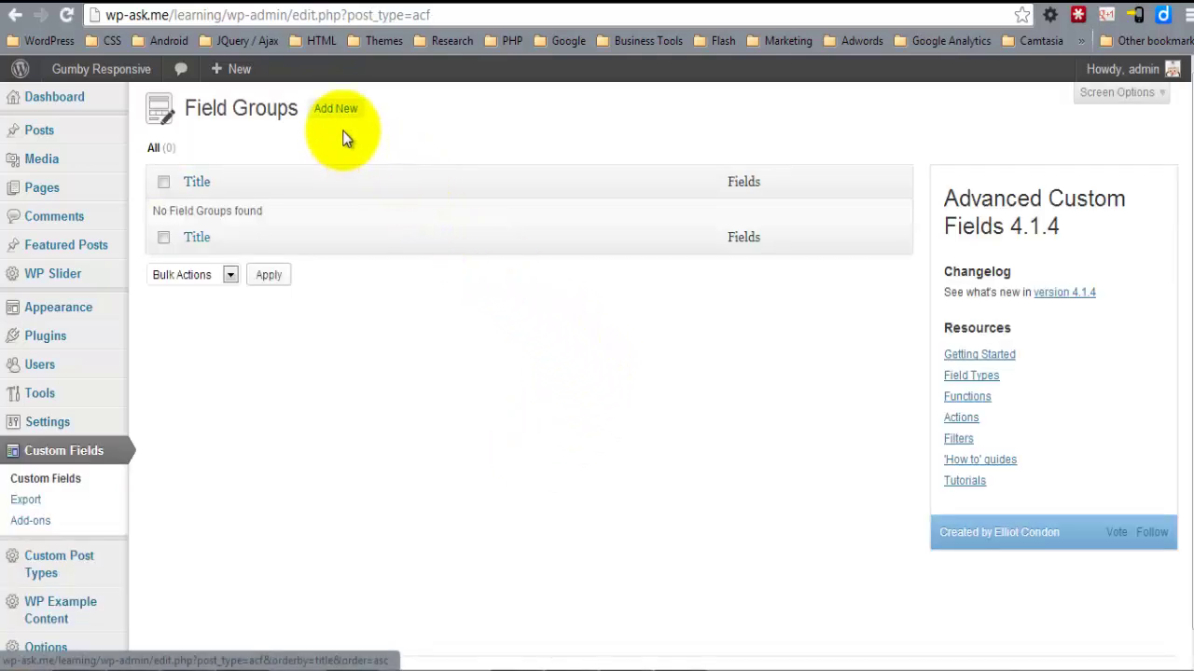
pyautogui.click(336, 112)
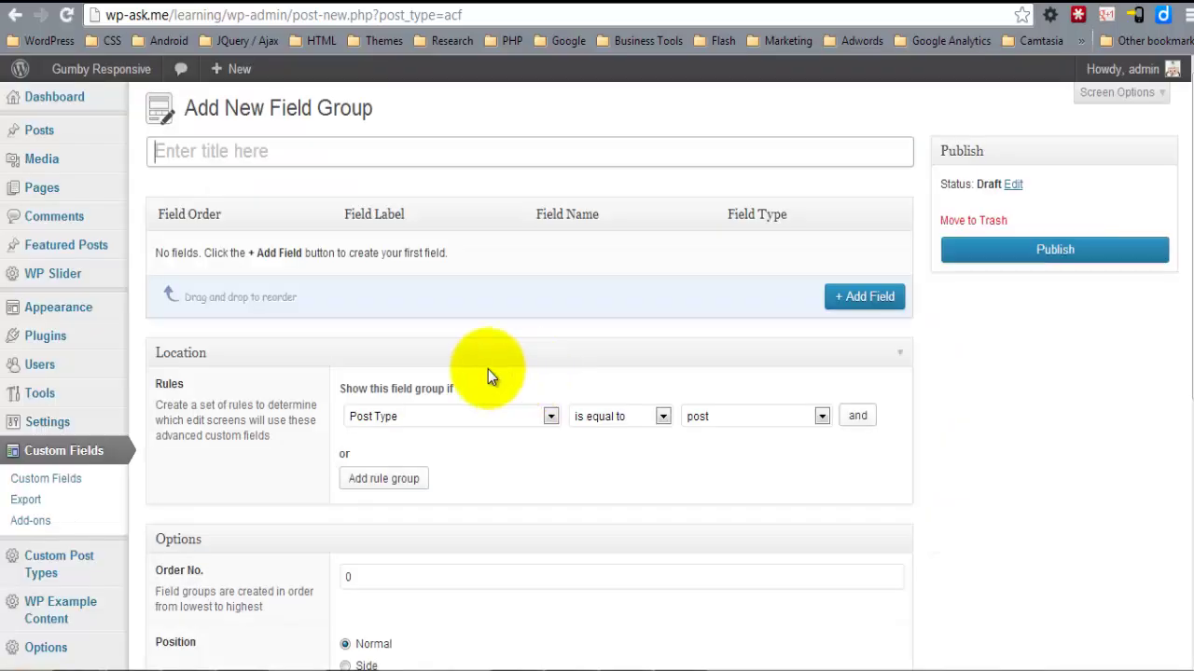
pyautogui.scroll(-10, 488, 369)
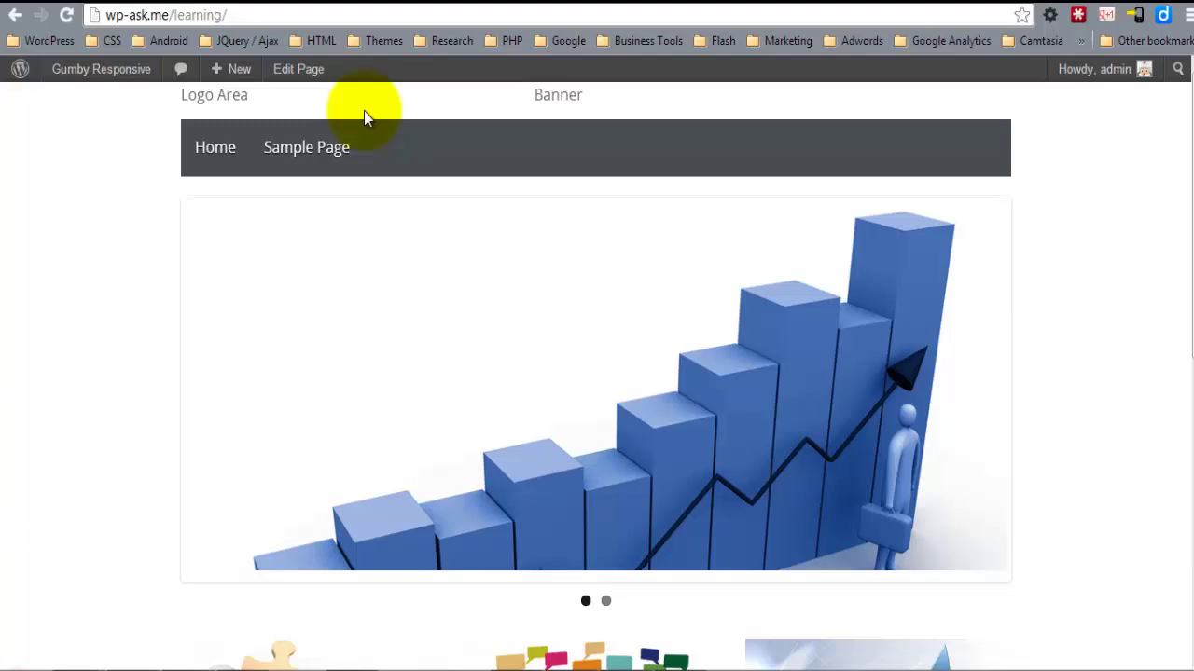
pyautogui.moveTo(170, 361)
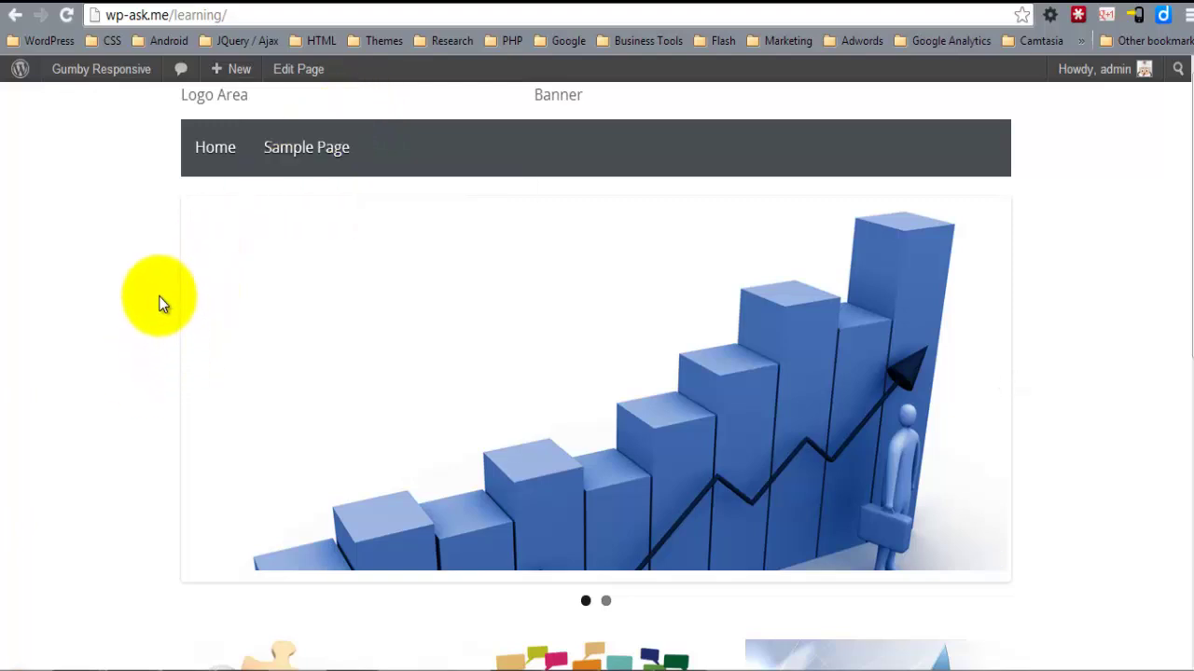
# Title the new field group 'Theme Elements'.
pyautogui.click(16, 14)
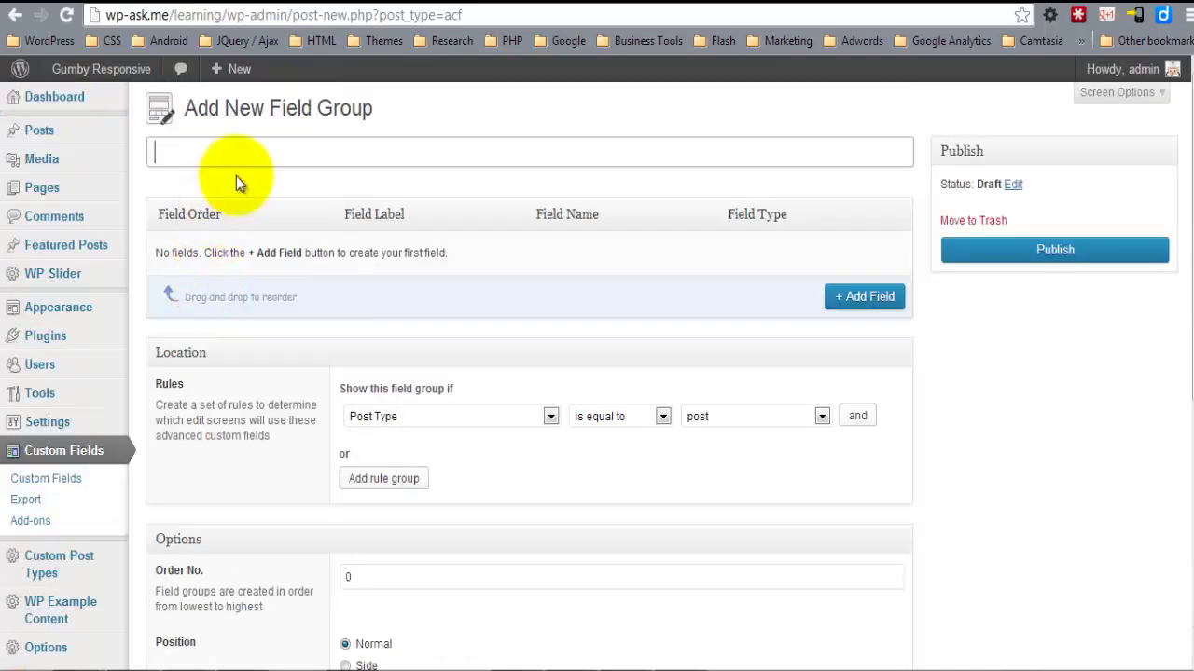
pyautogui.write('Theme El')
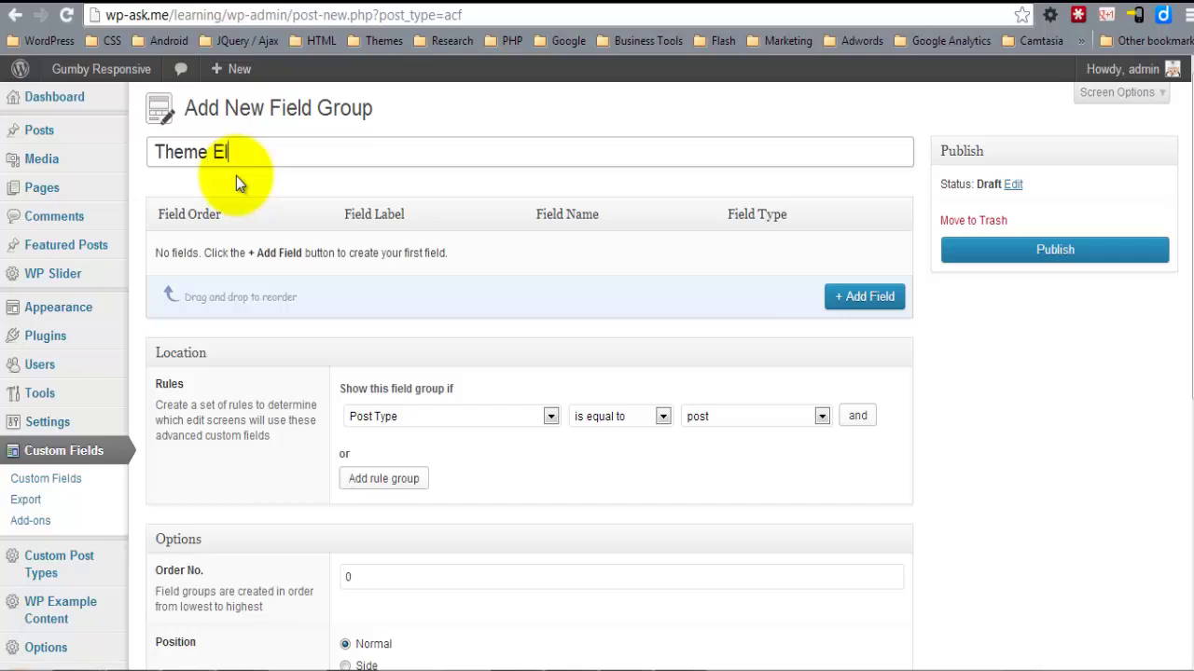
pyautogui.write('ements')
pyautogui.click(362, 173)
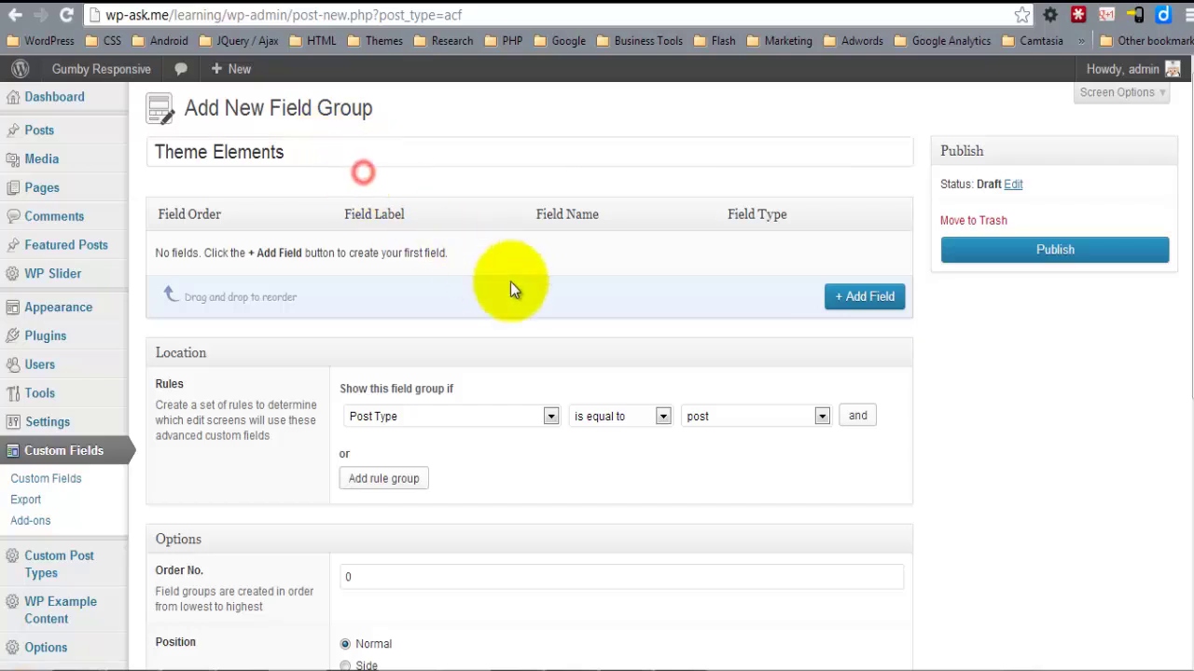
# Add a first field labelled 'Company Logo' with the field name company_logo.
pyautogui.click(725, 269)
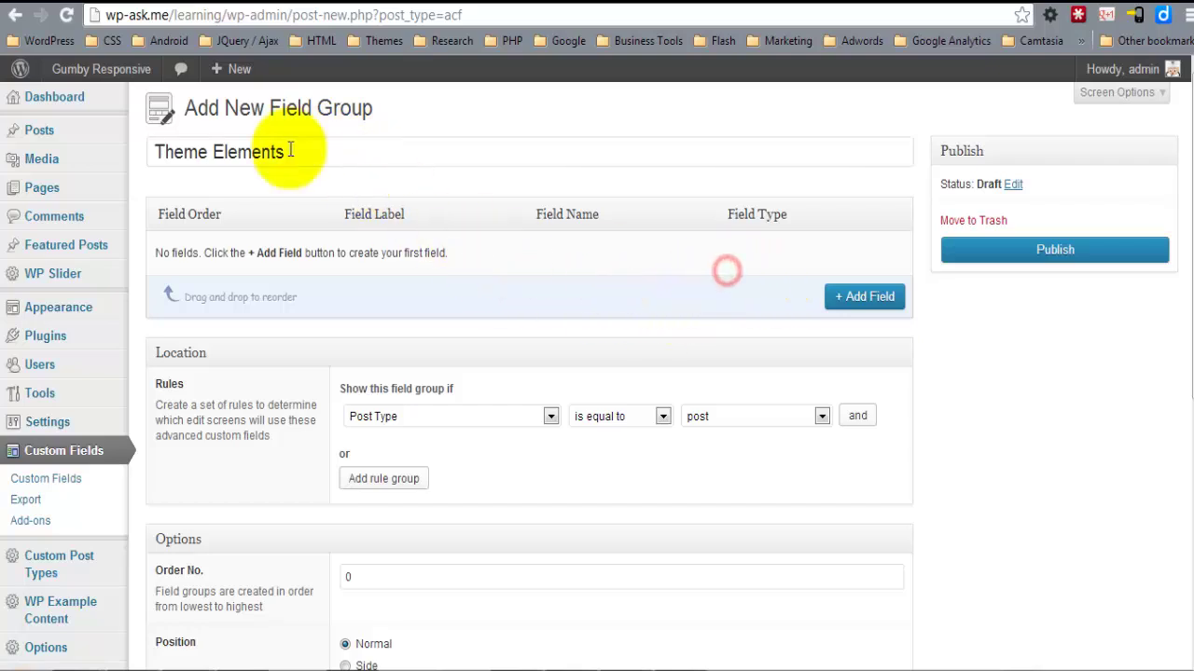
pyautogui.click(820, 297)
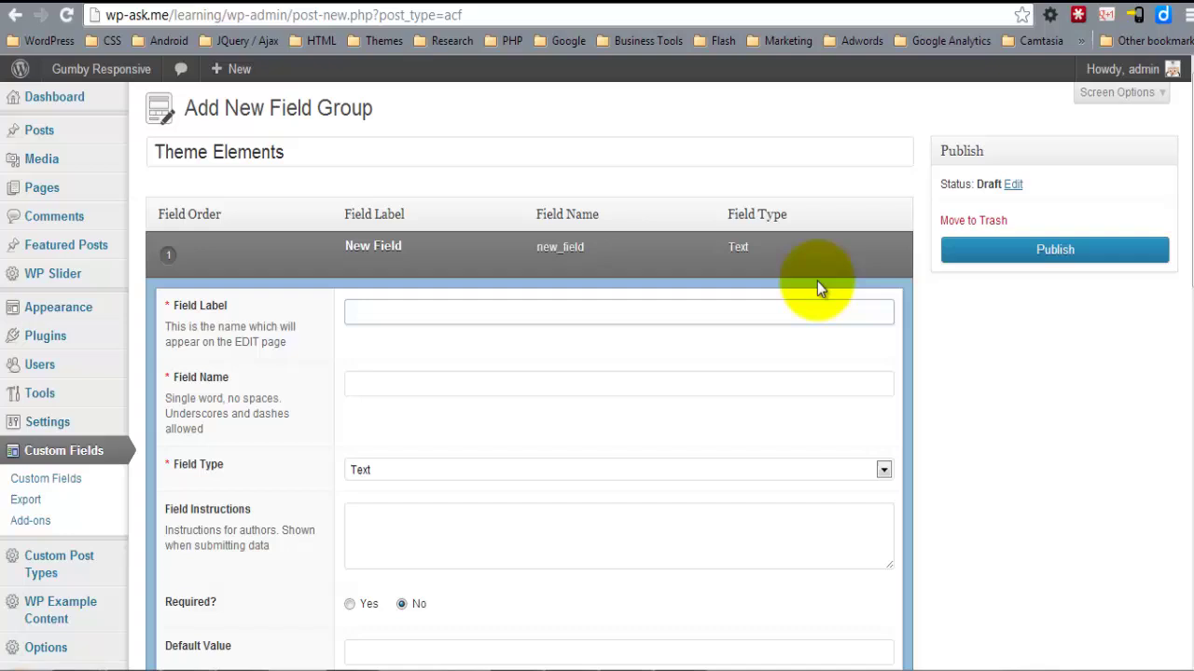
pyautogui.click(865, 316)
pyautogui.write('F')
pyautogui.press('BackSpace')
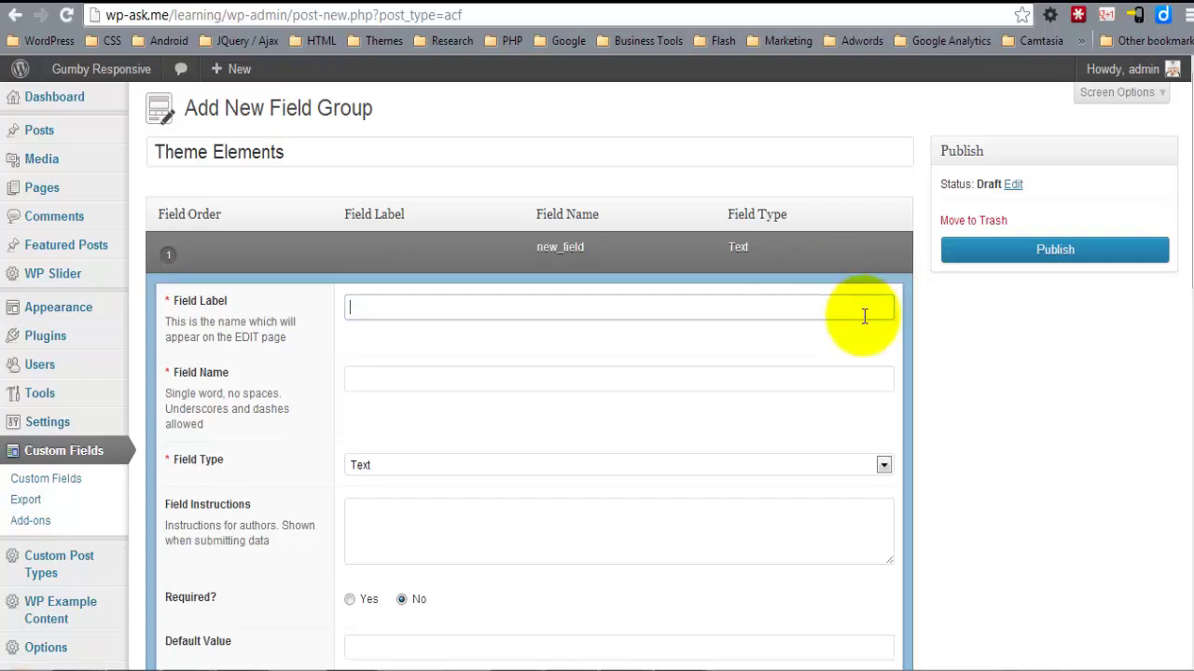
pyautogui.write('Company ')
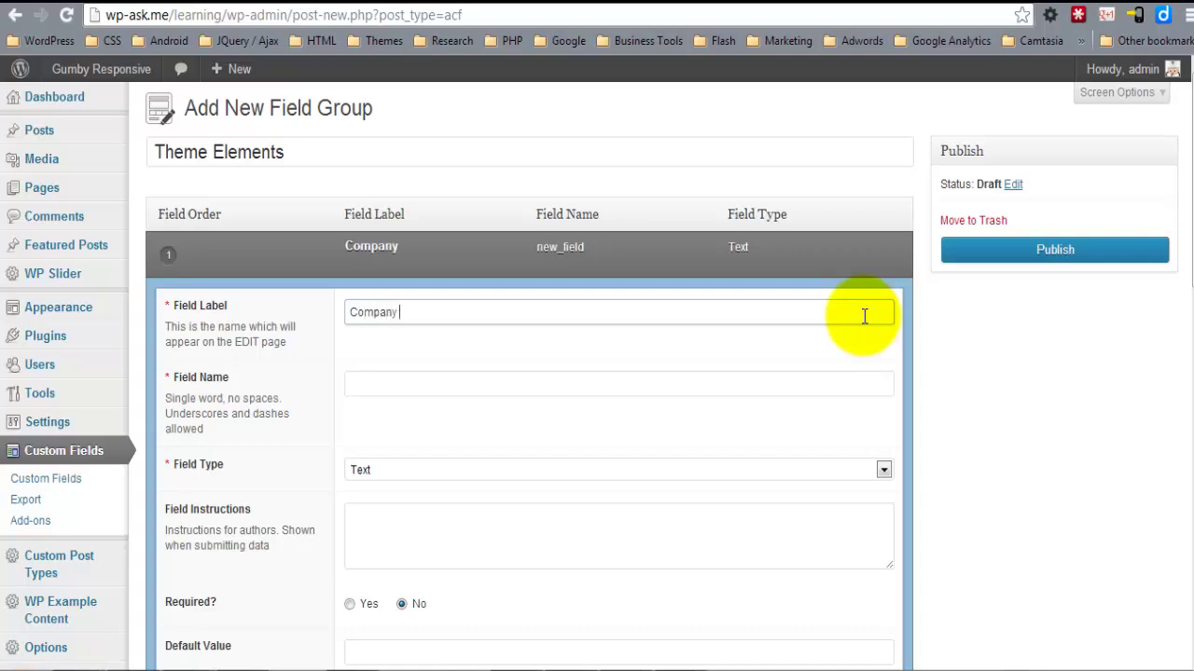
pyautogui.write('Logo')
pyautogui.doubleClick(413, 382)
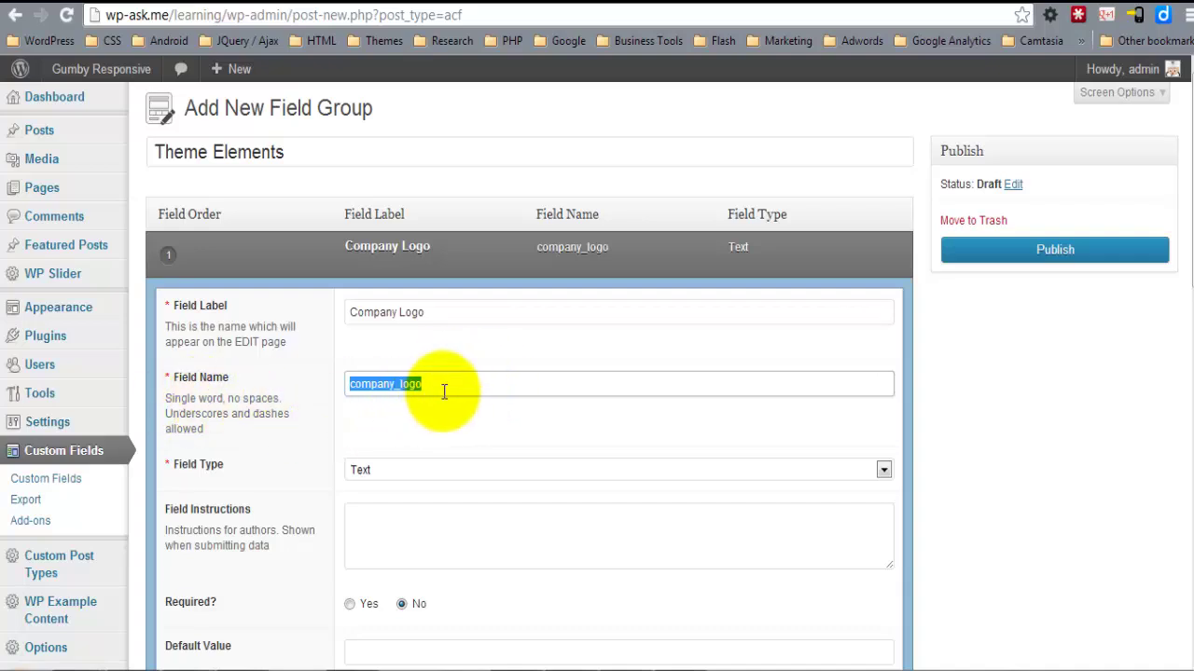
pyautogui.click(444, 390)
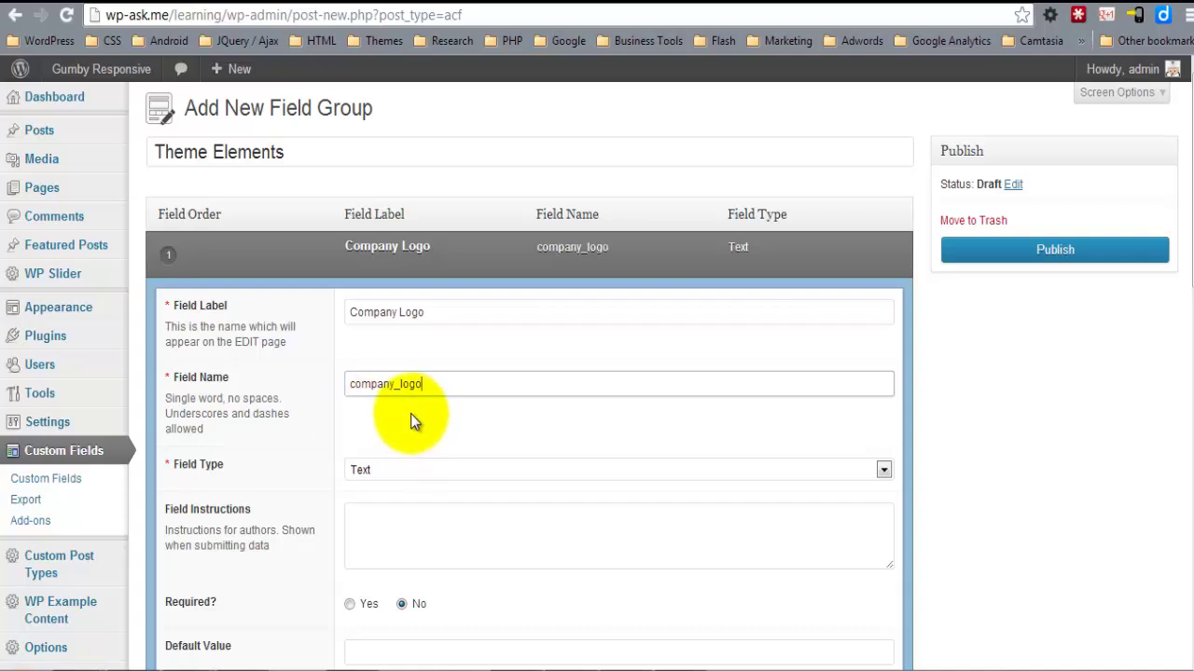
# Set the Company Logo field type to Image.
pyautogui.click(443, 417)
pyautogui.scroll(-2, 480, 412)
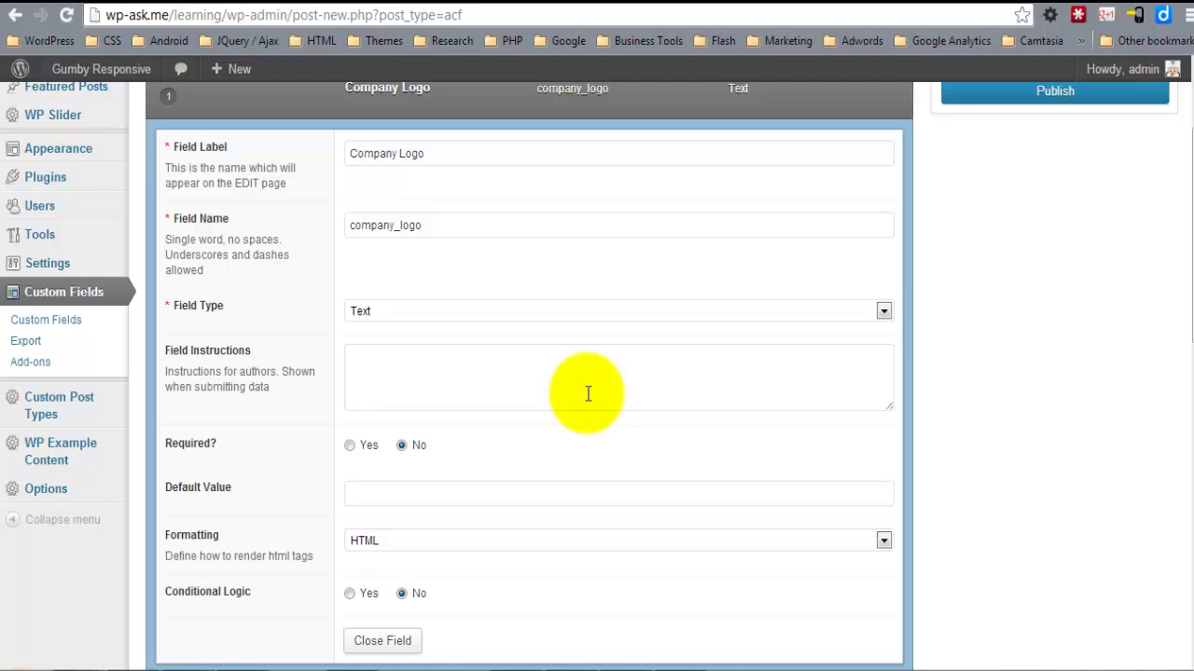
pyautogui.click(551, 309)
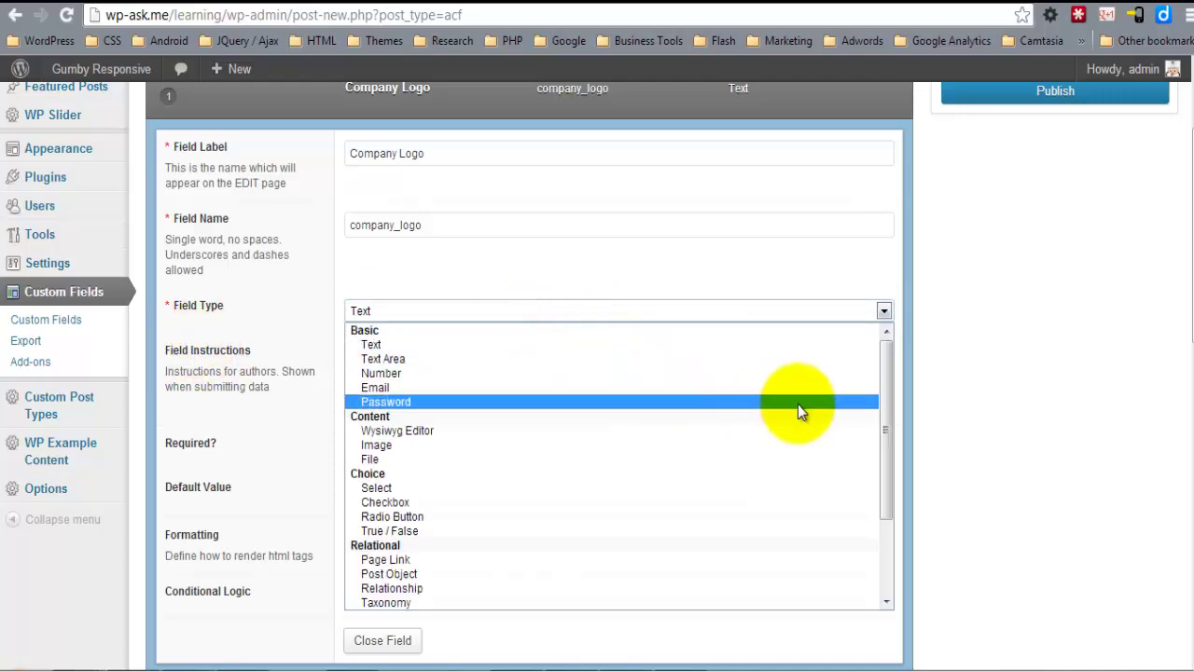
pyautogui.click(887, 363)
pyautogui.moveTo(888, 363); pyautogui.dragTo(887, 374)
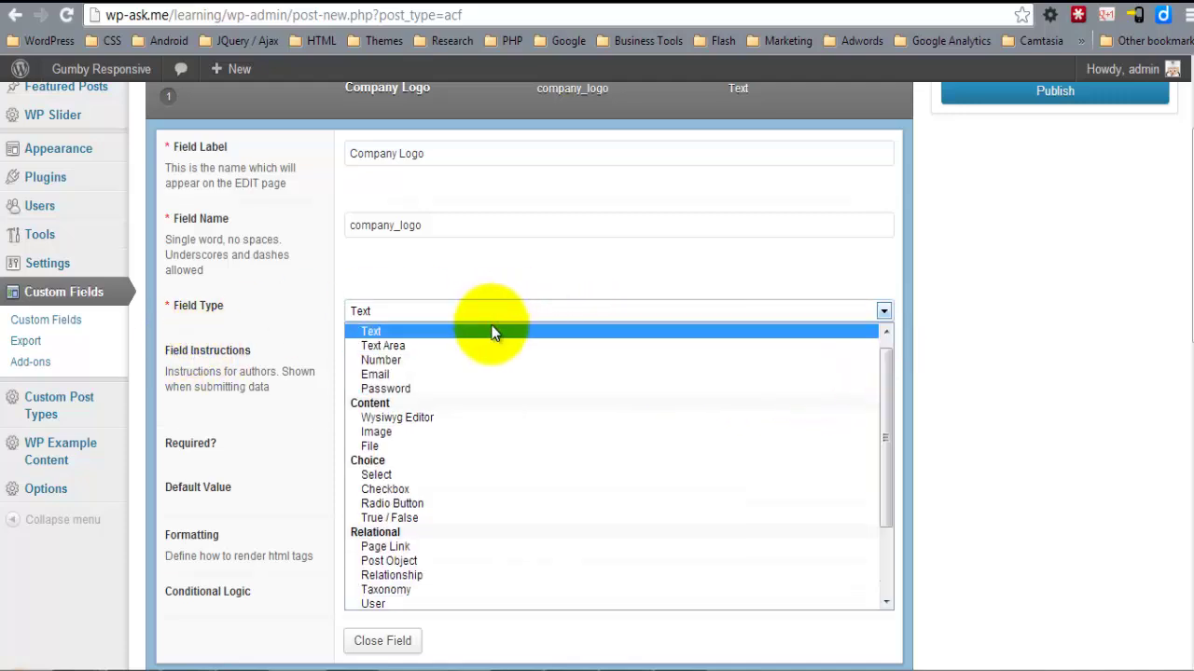
pyautogui.click(461, 431)
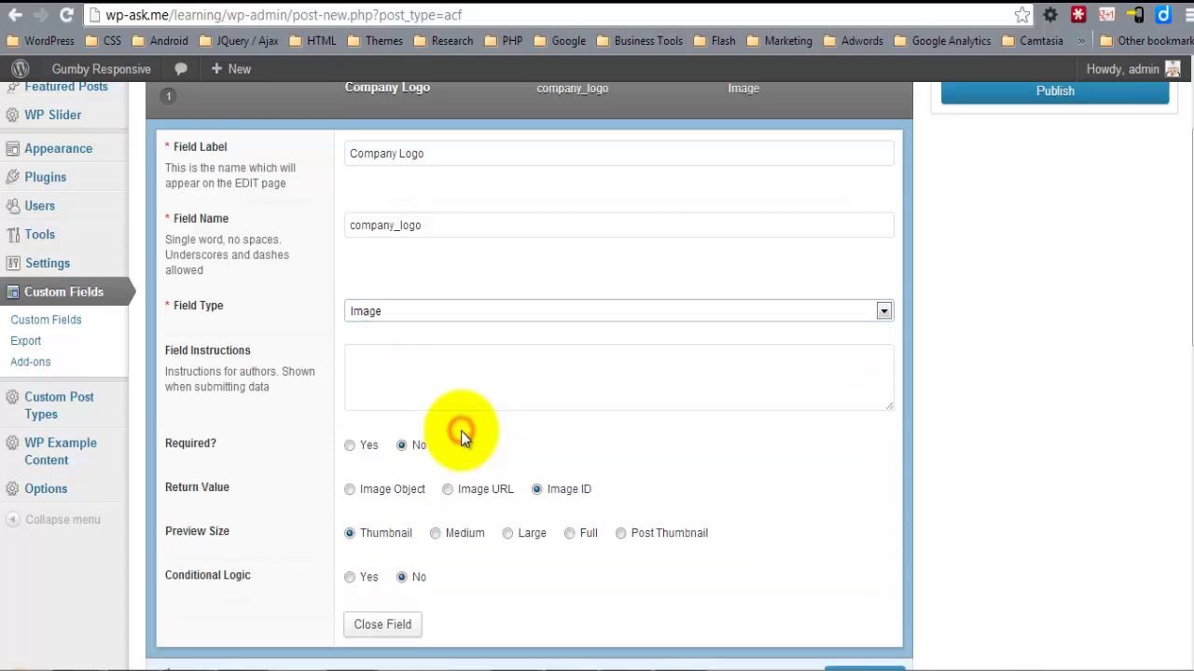
# Give Company Logo the instruction 'Upload your logo' and an Image URL return value.
pyautogui.click(448, 379)
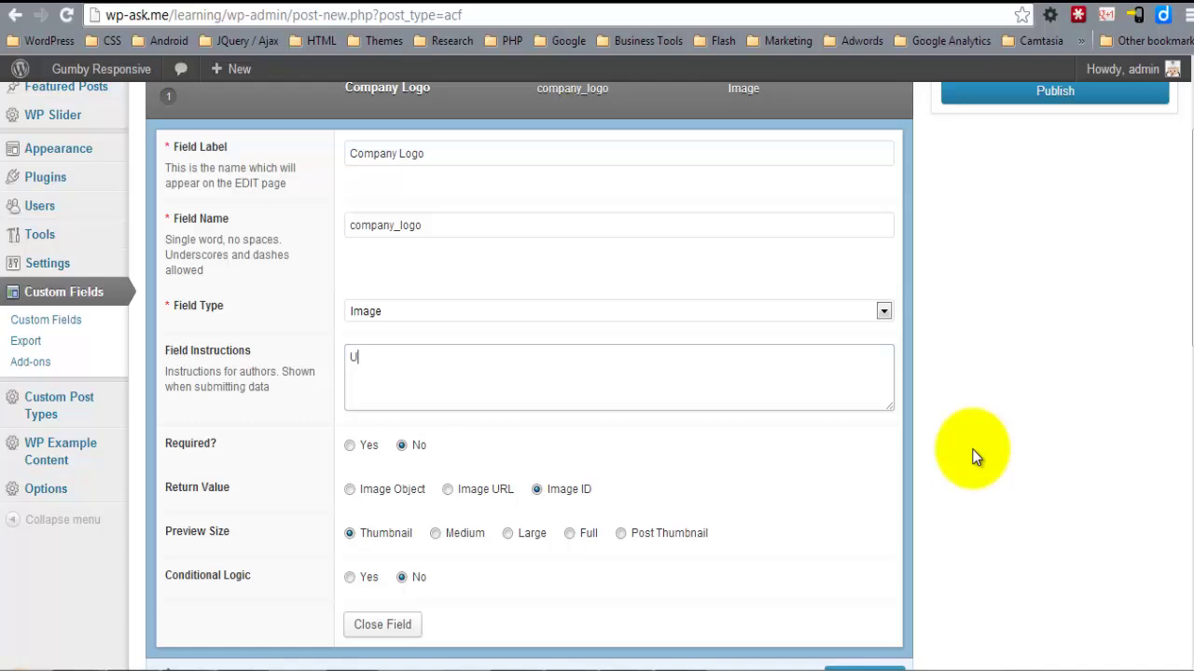
pyautogui.write('Upload your logo')
pyautogui.click(505, 434)
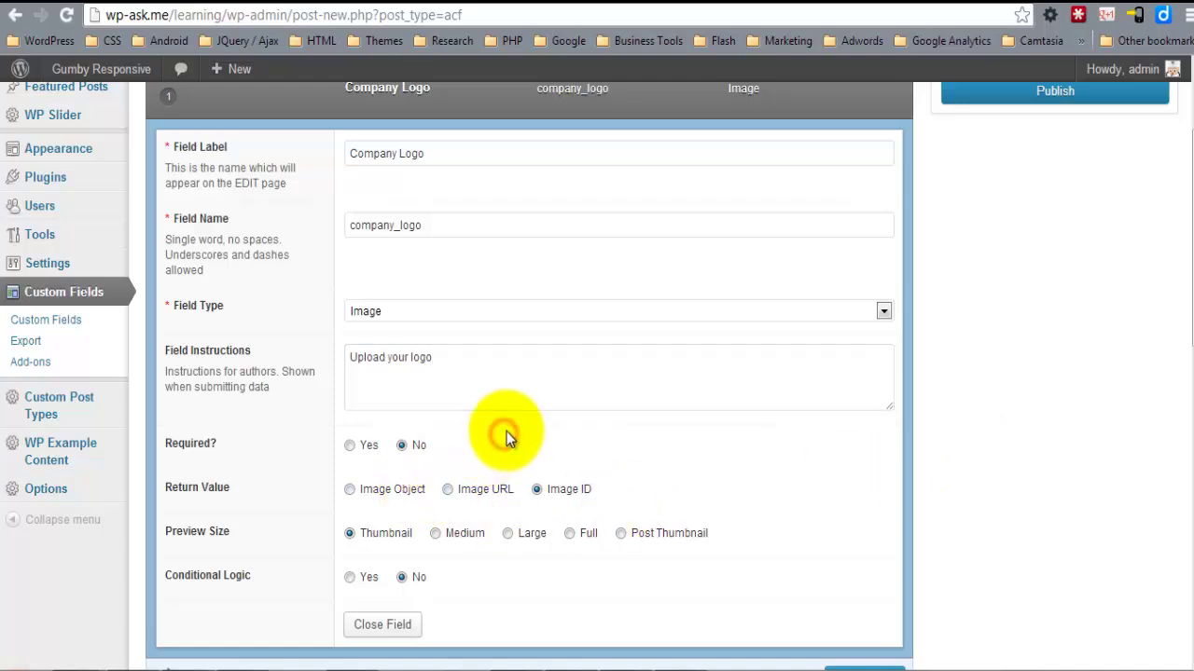
pyautogui.scroll(-2, 559, 411)
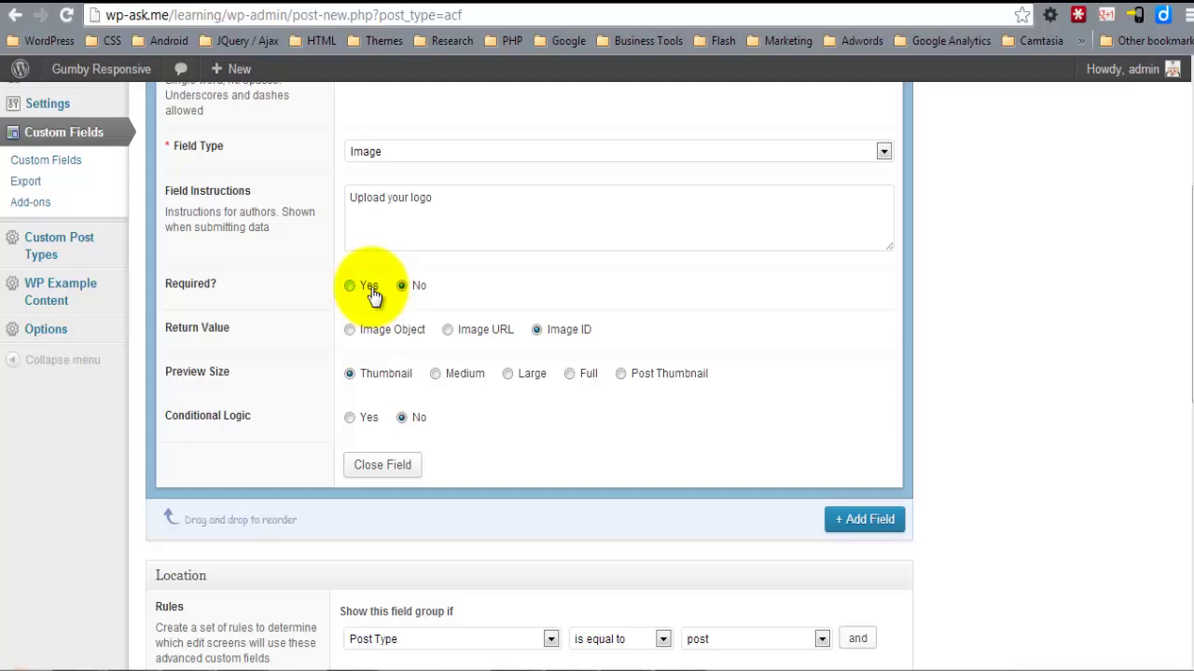
pyautogui.click(486, 330)
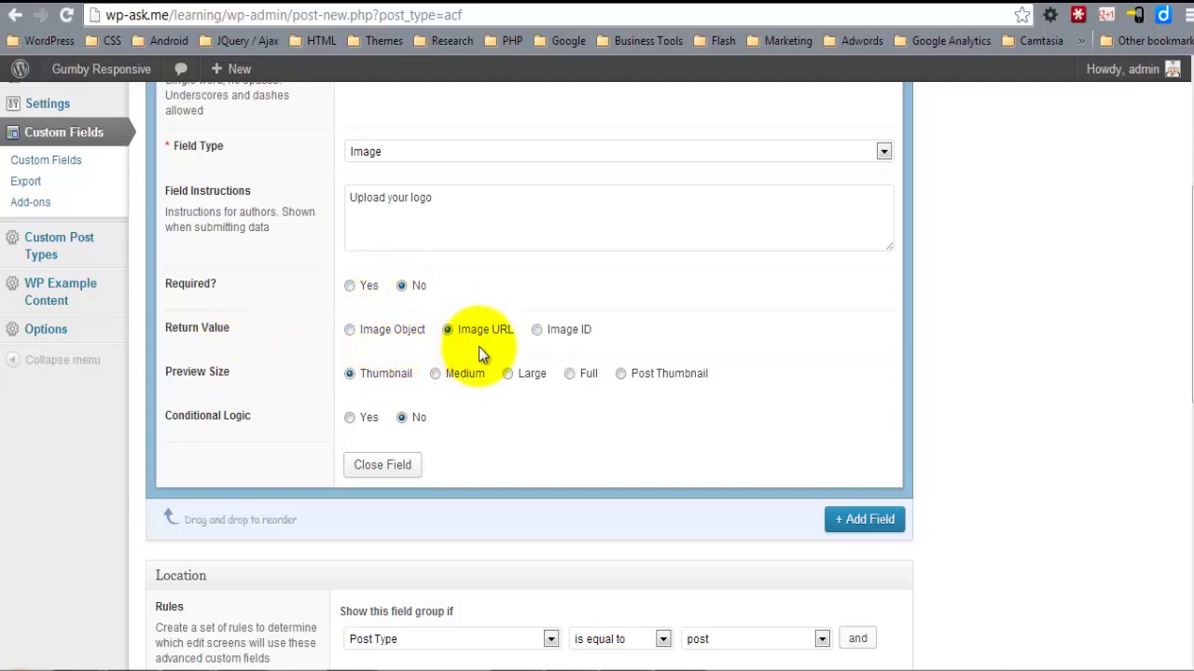
# Set the location rule to the Options page and publish the Theme Elements group.
pyautogui.click(382, 465)
pyautogui.scroll(2, 783, 355)
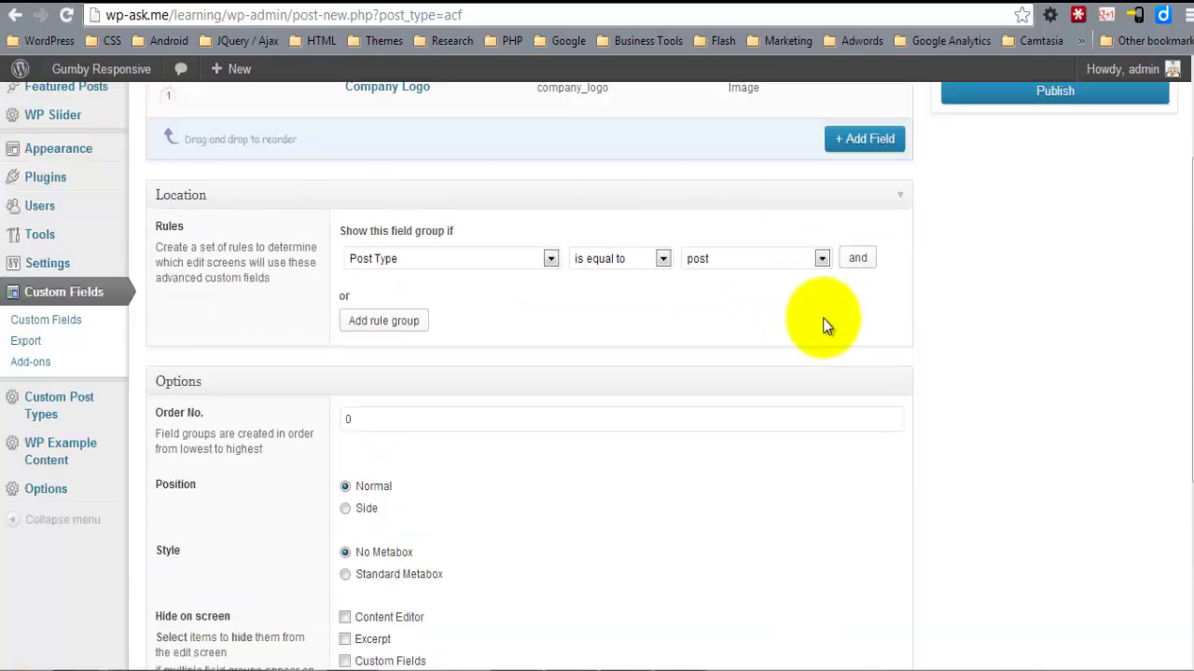
pyautogui.scroll(2, 824, 326)
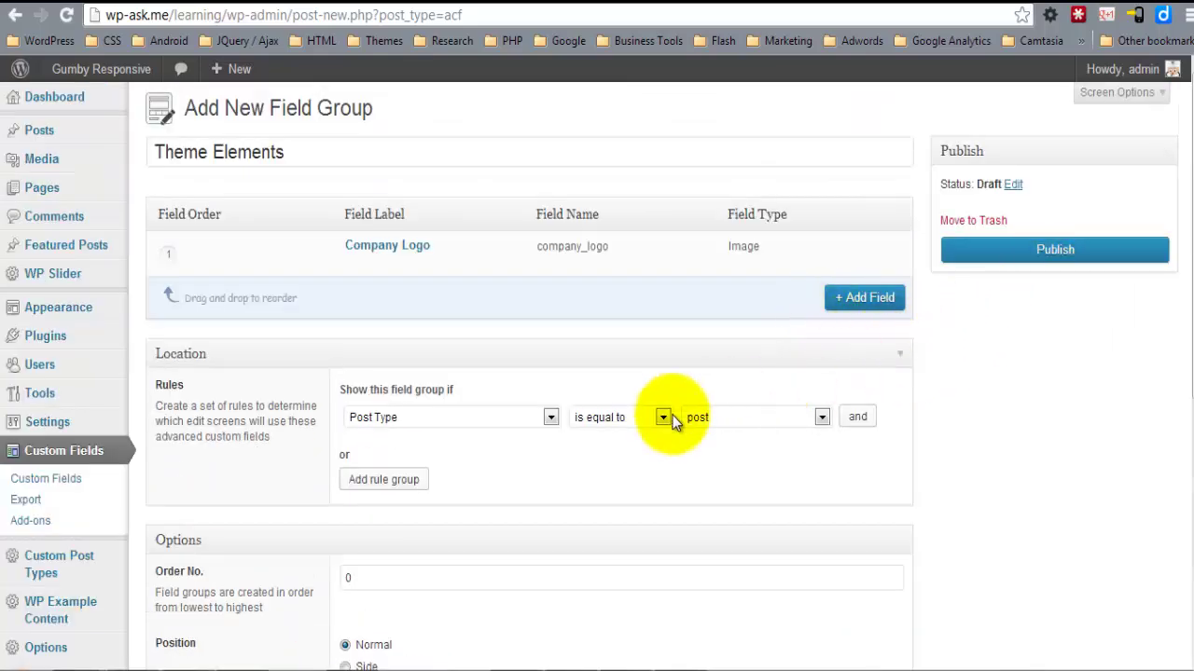
pyautogui.click(450, 418)
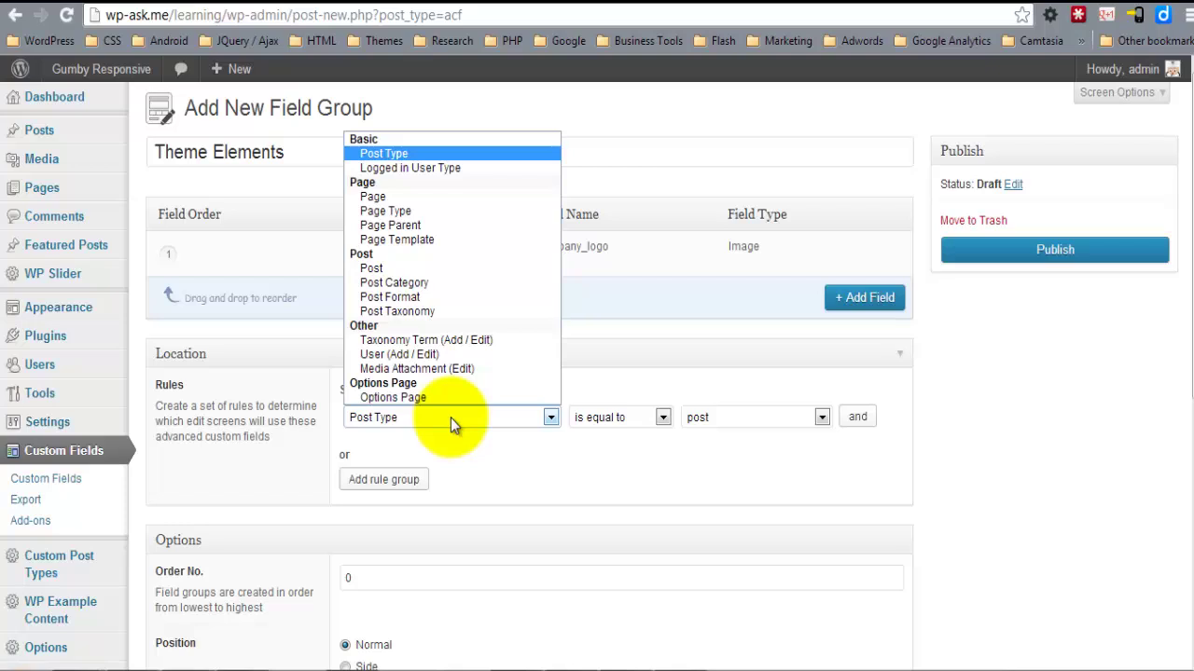
pyautogui.click(451, 418)
pyautogui.click(538, 419)
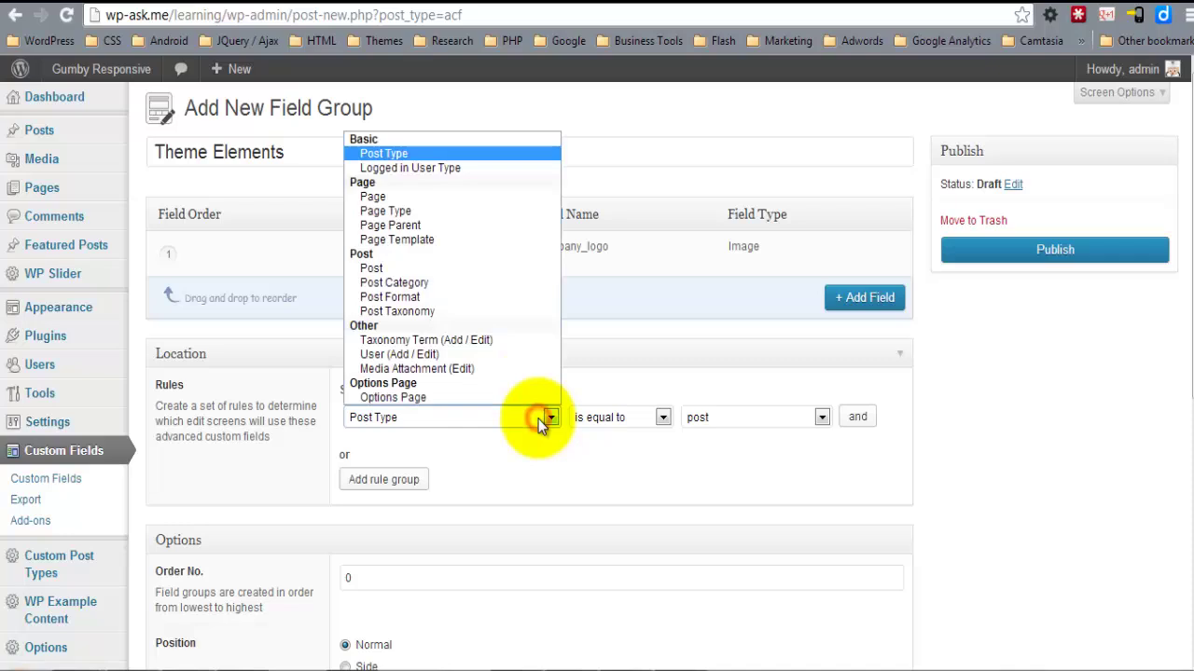
pyautogui.click(471, 401)
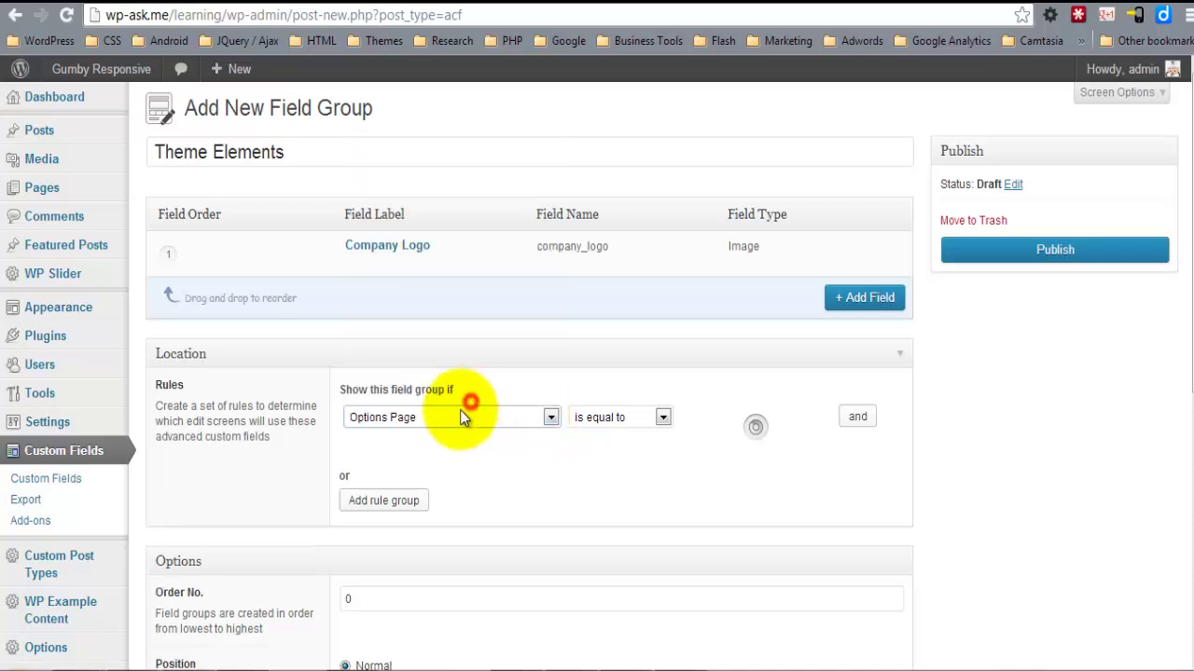
pyautogui.click(631, 473)
pyautogui.click(1068, 250)
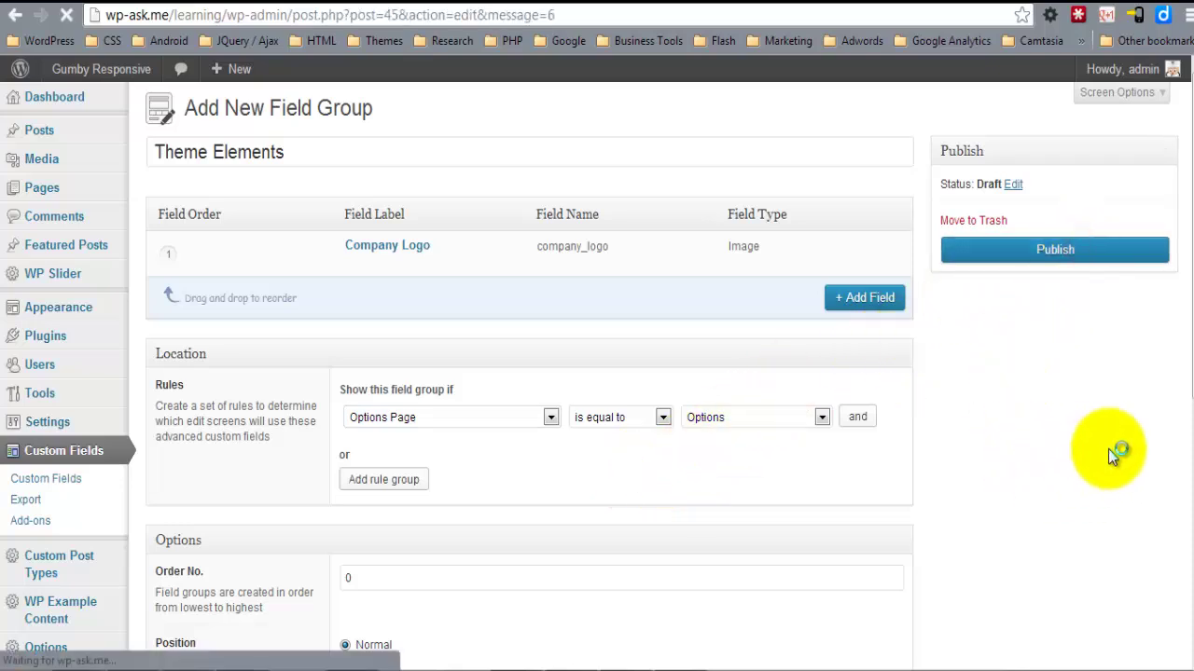
# Change the group style to Standard Metabox and update the field group.
pyautogui.scroll(-3, 166, 597)
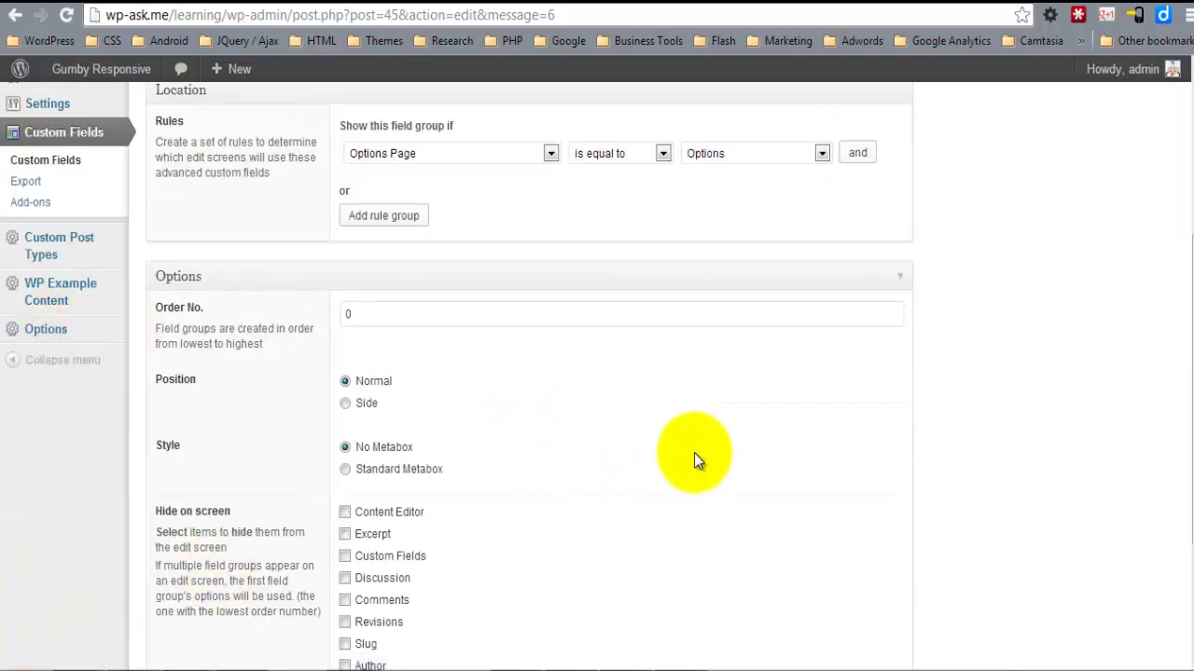
pyautogui.scroll(-2, 694, 455)
pyautogui.click(362, 315)
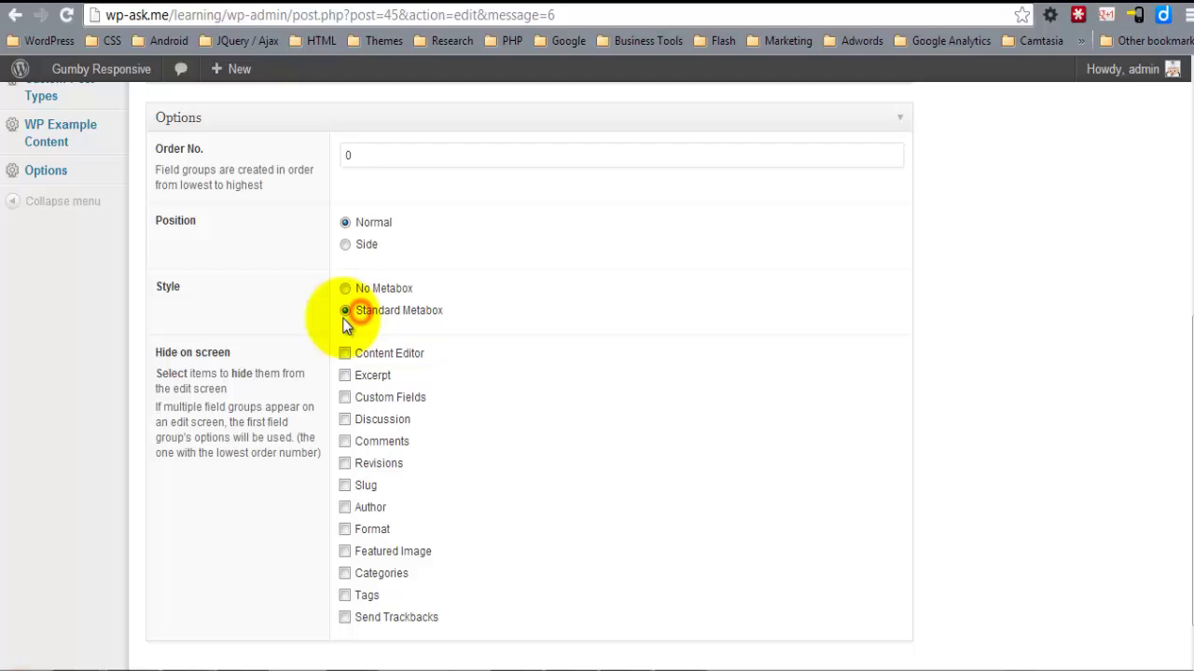
pyautogui.scroll(5, 933, 373)
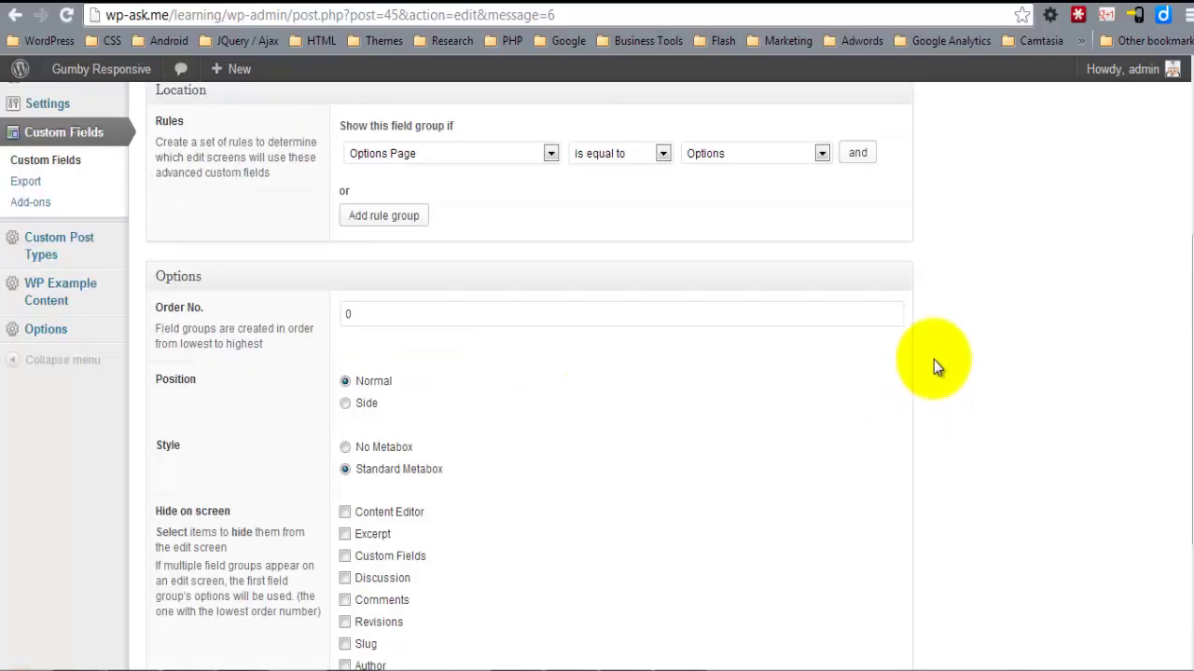
pyautogui.click(1014, 300)
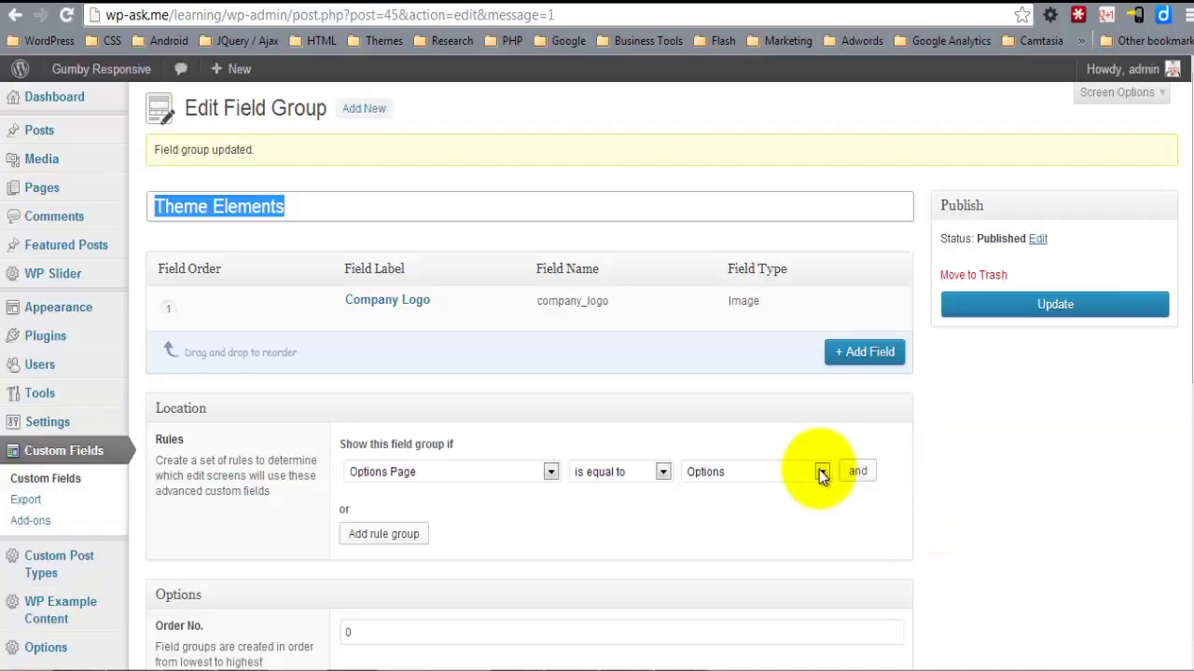
pyautogui.scroll(-2, 140, 494)
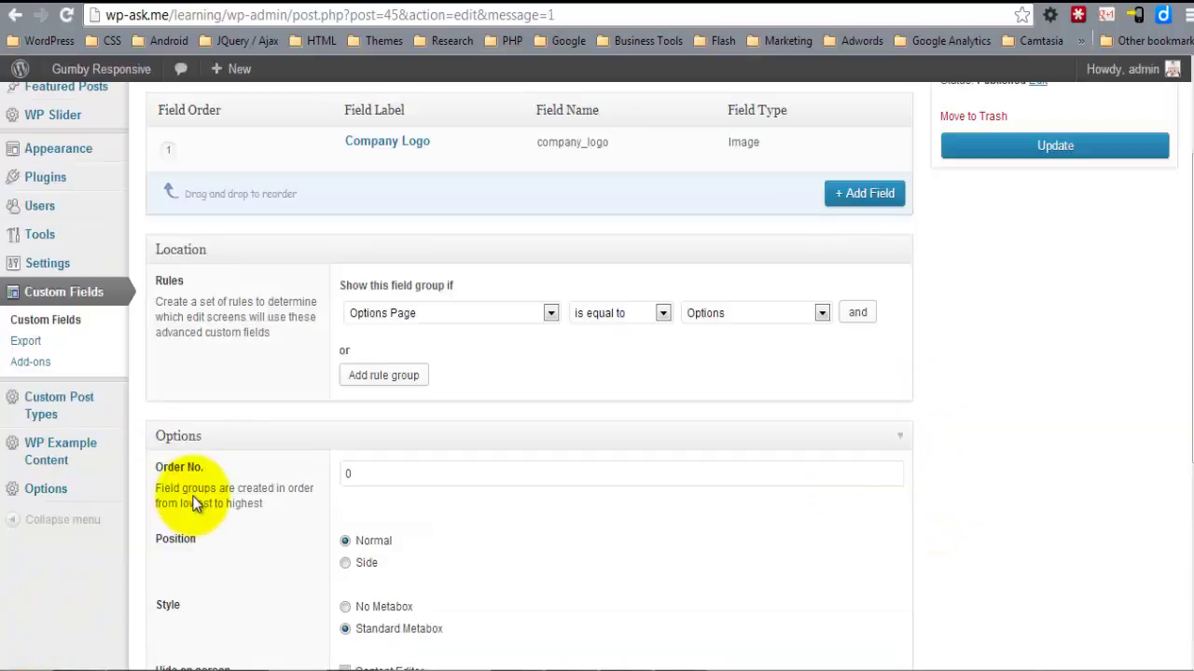
# Open the Options admin page in a new browser tab.
pyautogui.rightClick(53, 496)
pyautogui.click(108, 253)
pyautogui.moveTo(49, 268)
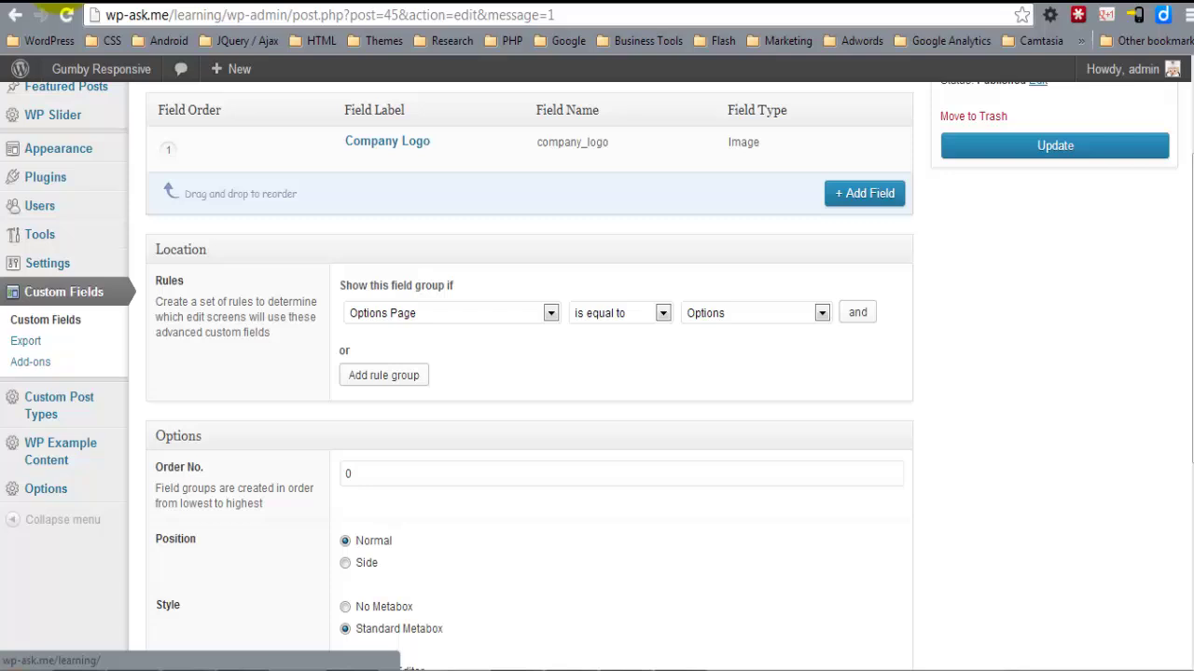
pyautogui.click(56, 1)
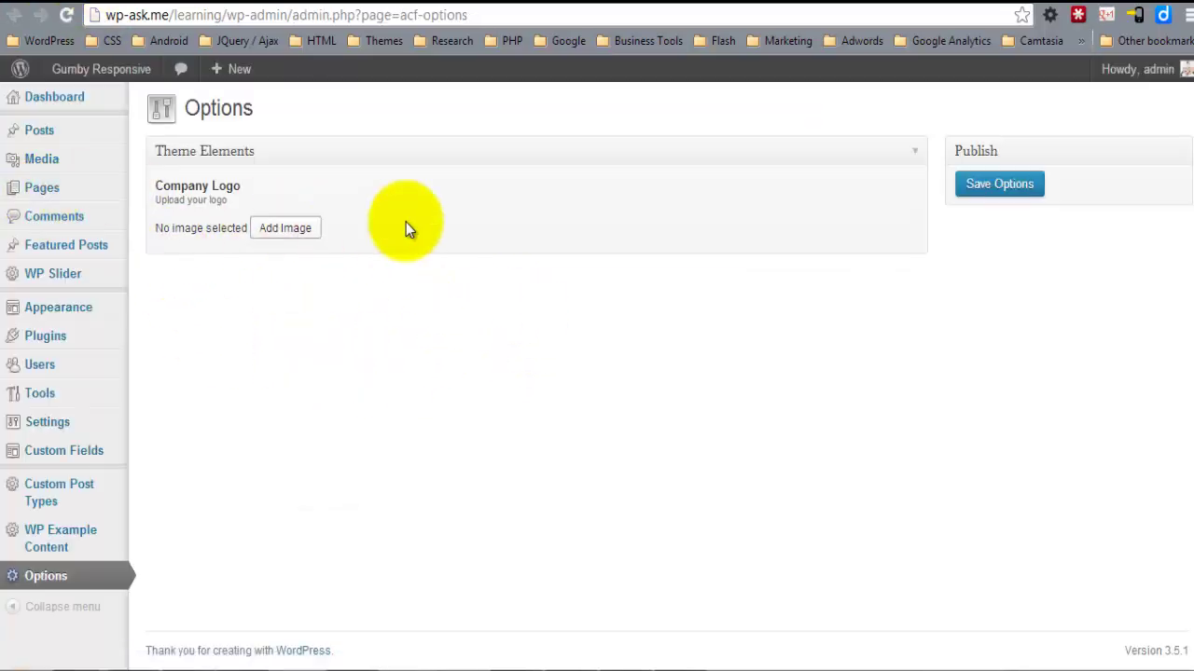
# Upload full-logo.jpg as the Company Logo and save the options.
pyautogui.click(285, 241)
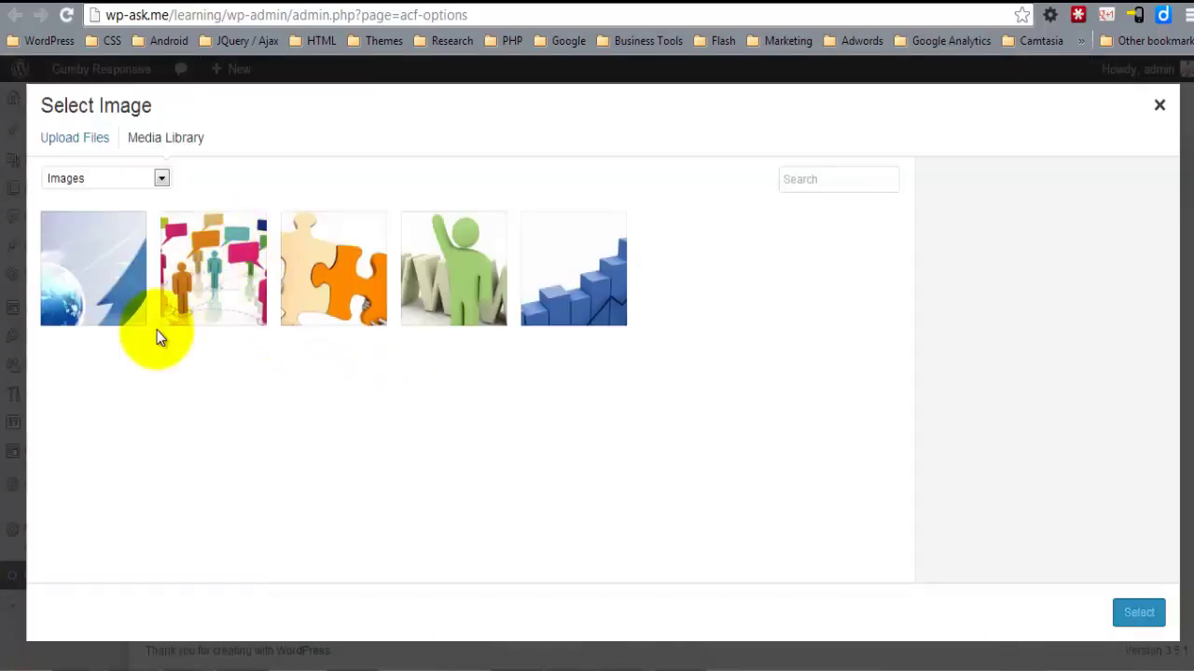
pyautogui.moveTo(1193, 287); pyautogui.dragTo(633, 390)
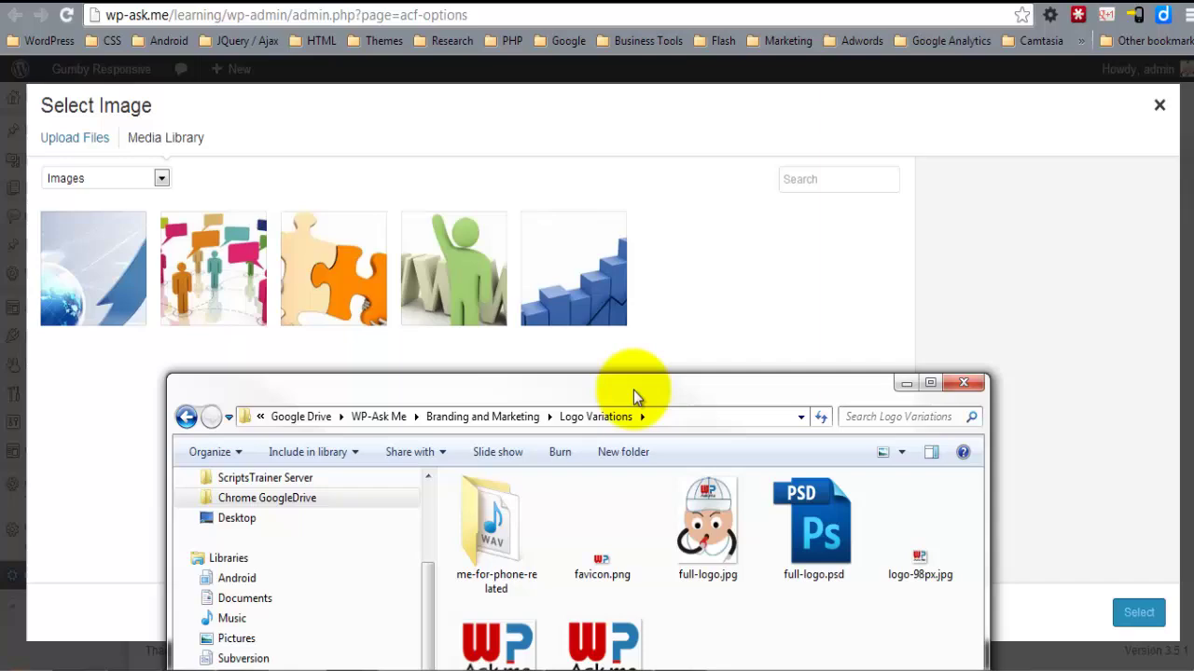
pyautogui.moveTo(713, 527); pyautogui.dragTo(679, 326)
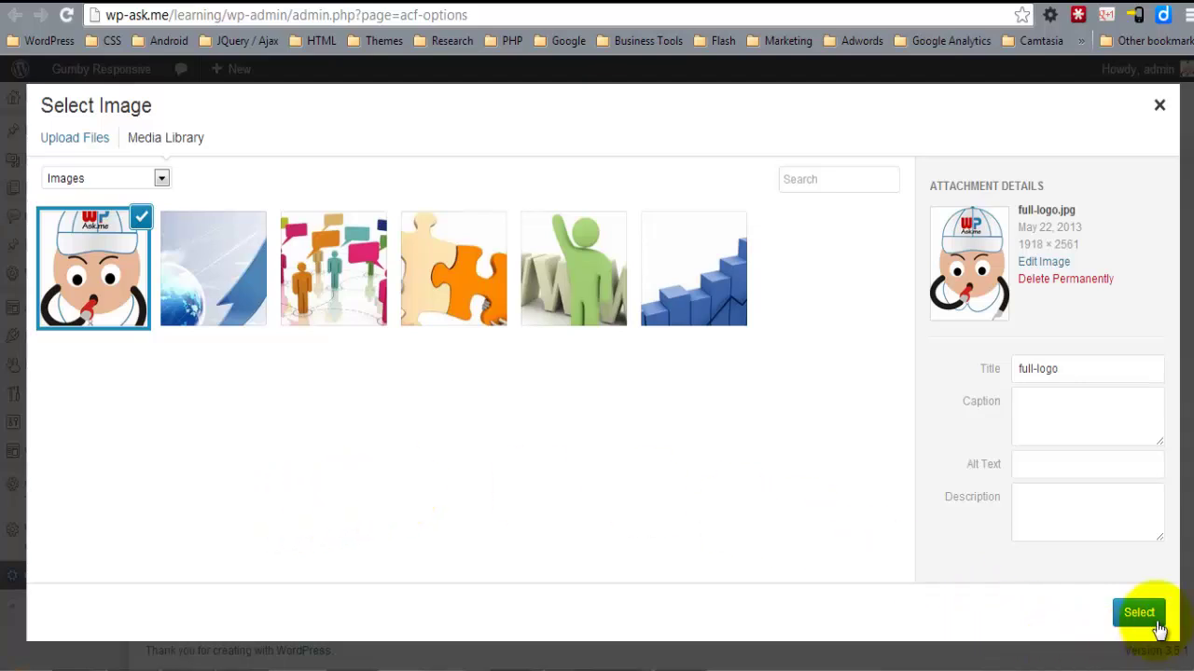
pyautogui.click(1157, 629)
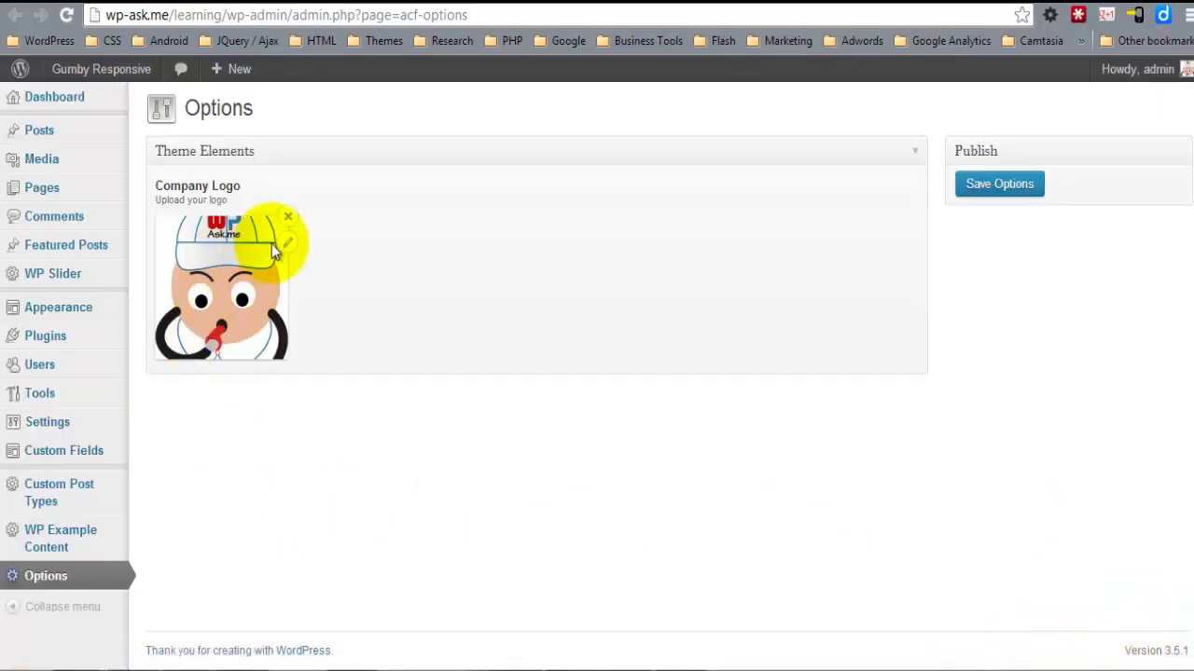
pyautogui.click(998, 189)
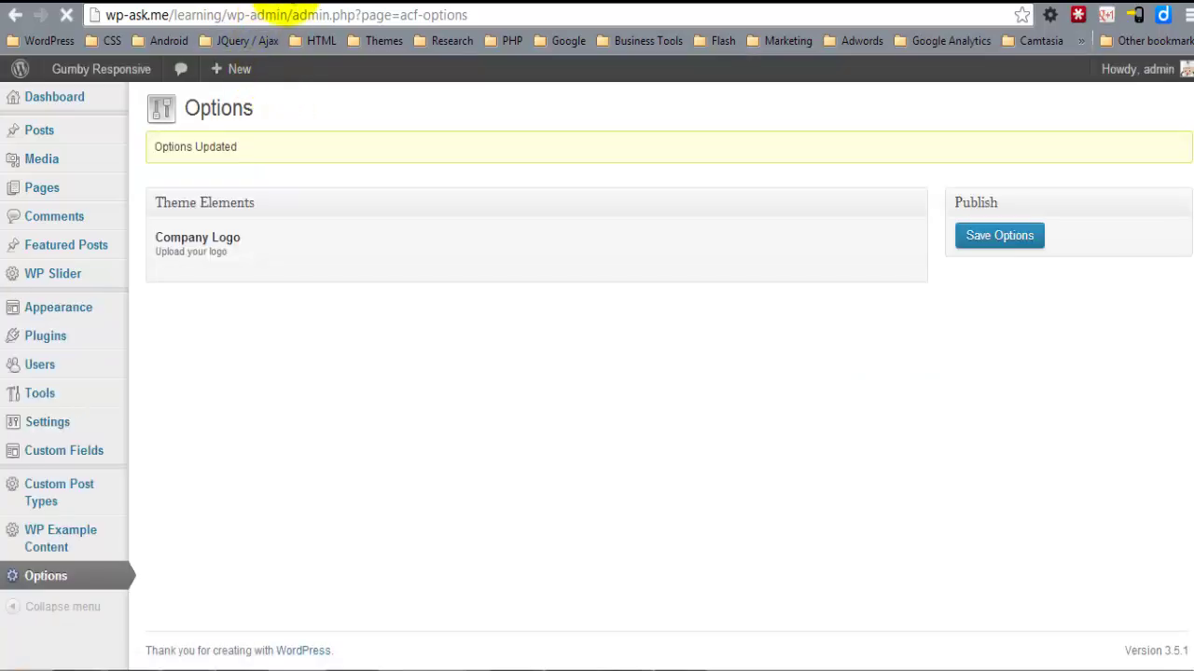
# In header.php, expand the header section and delete the Logo Area placeholder.
pyautogui.hotkey('alt', 'Tab')
pyautogui.click(253, 16)
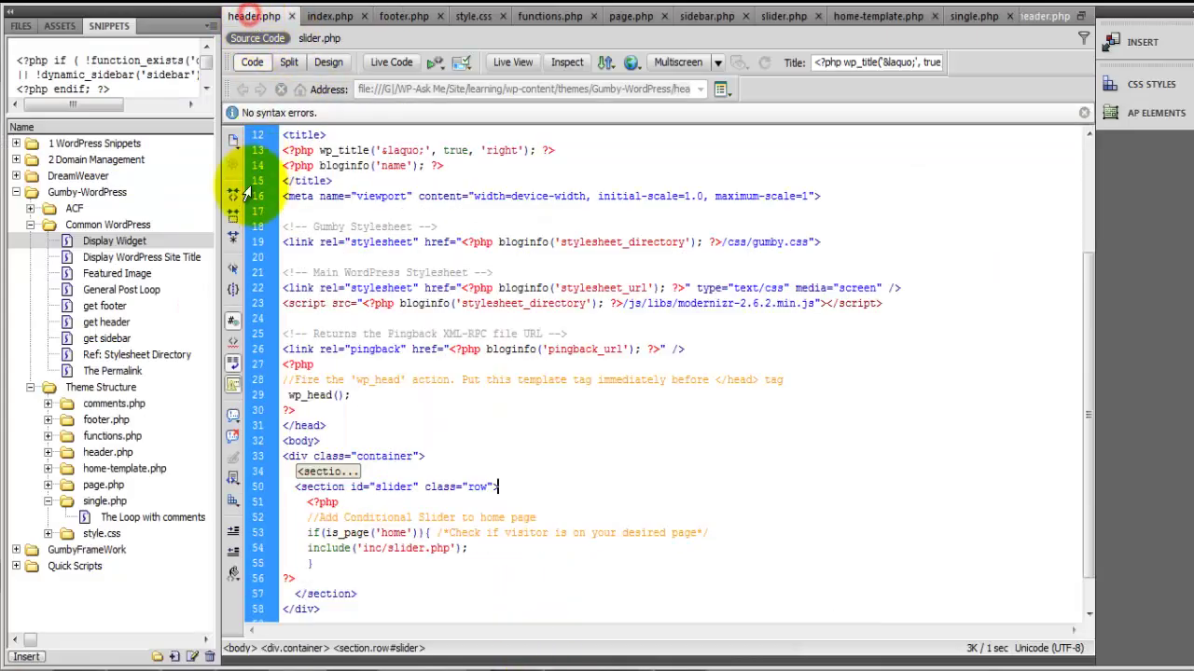
pyautogui.scroll(-1, 559, 373)
pyautogui.press('Up')
pyautogui.press('Up')
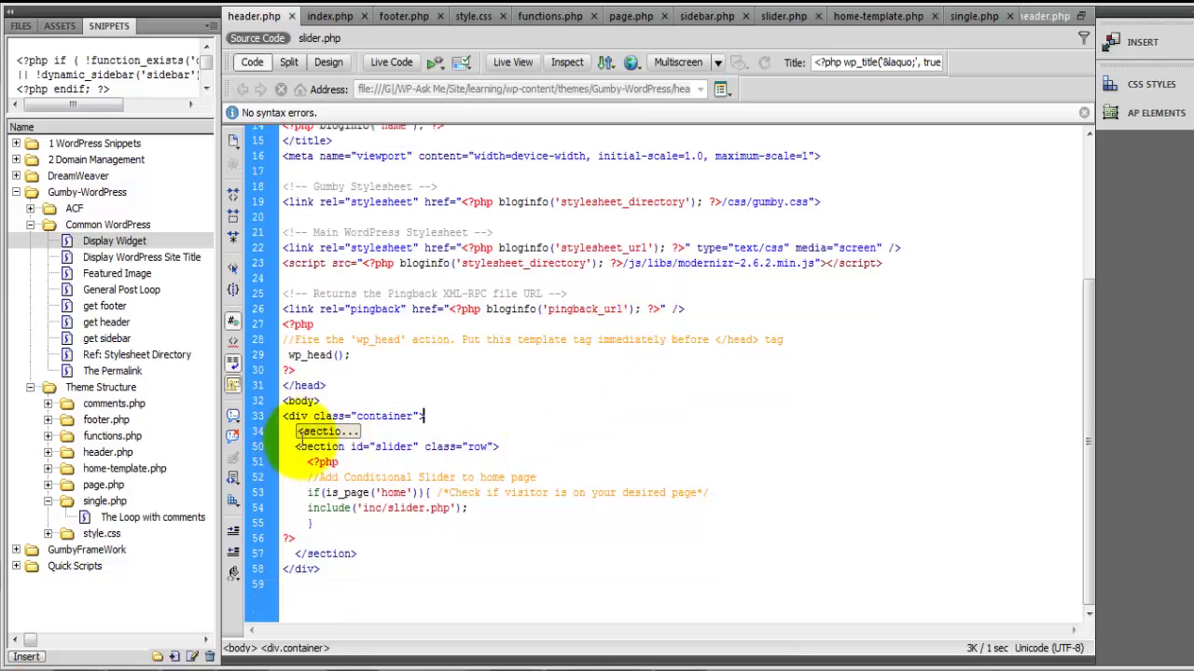
pyautogui.click(308, 431)
pyautogui.click(272, 432)
pyautogui.click(447, 450)
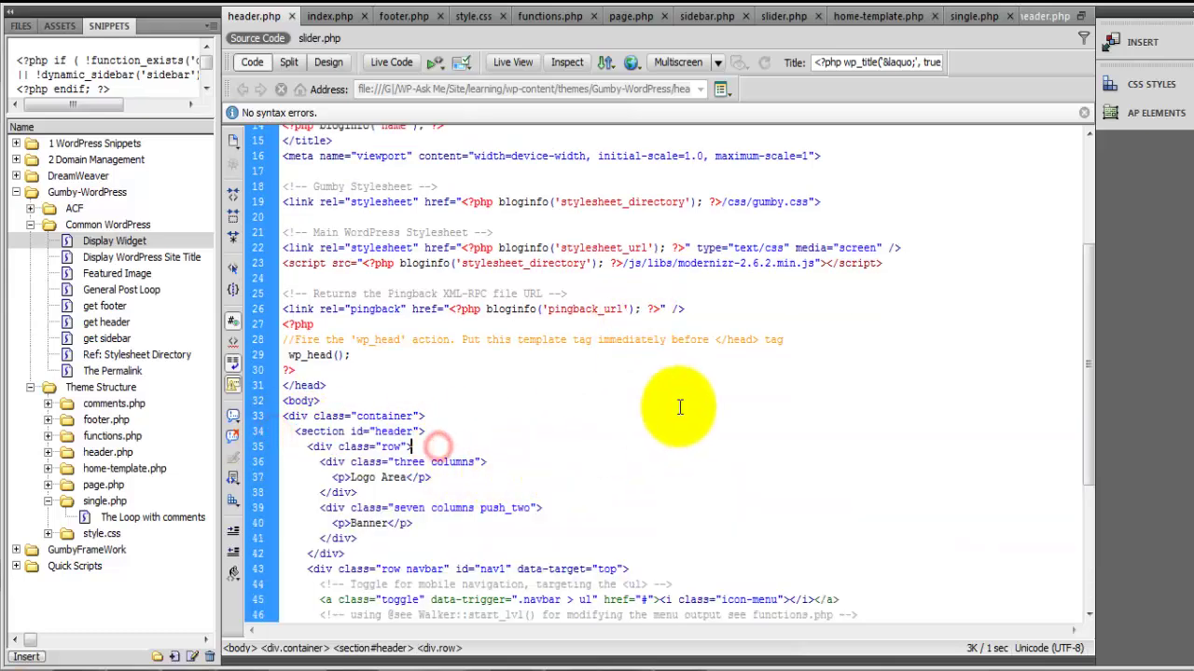
pyautogui.scroll(-2, 680, 405)
pyautogui.moveTo(334, 401); pyautogui.dragTo(436, 401)
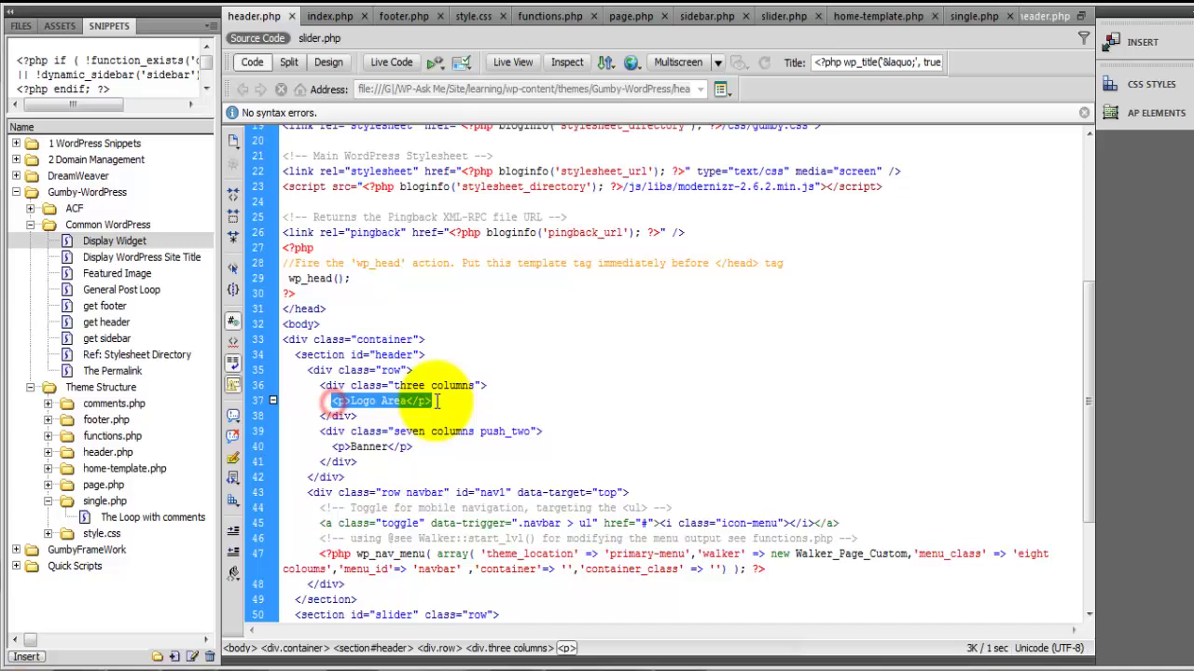
pyautogui.press('Delete')
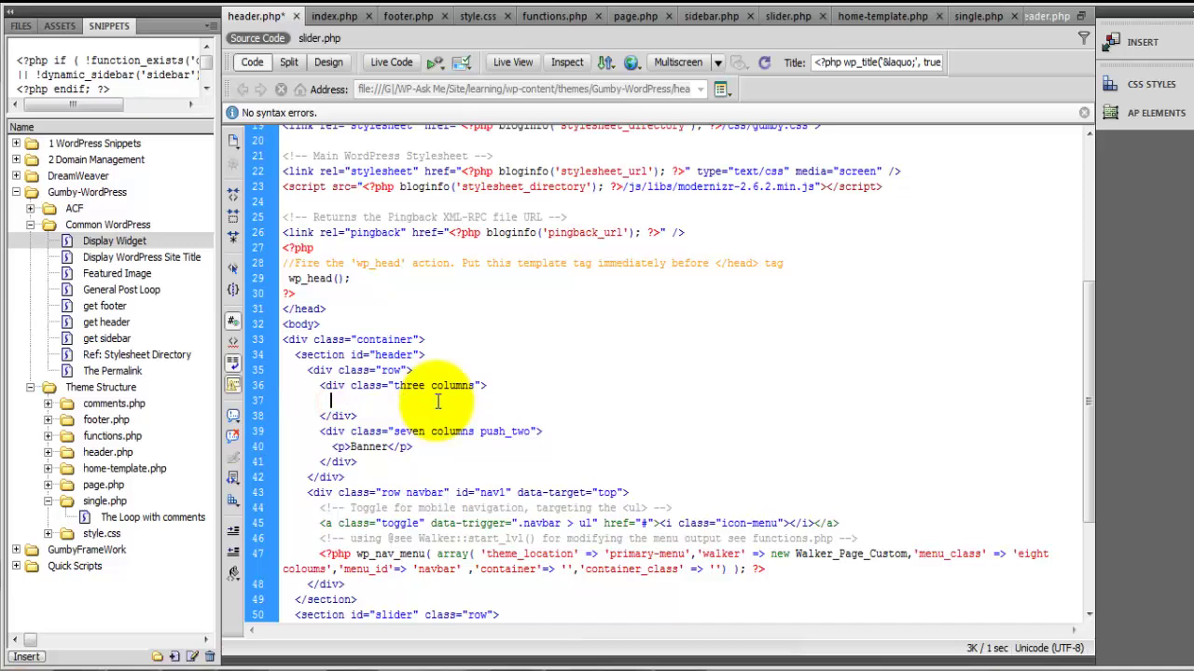
# Insert an img tag whose src uses the ACF Options-page snippet the_field('field_name', 'options').
pyautogui.write('<img sr')
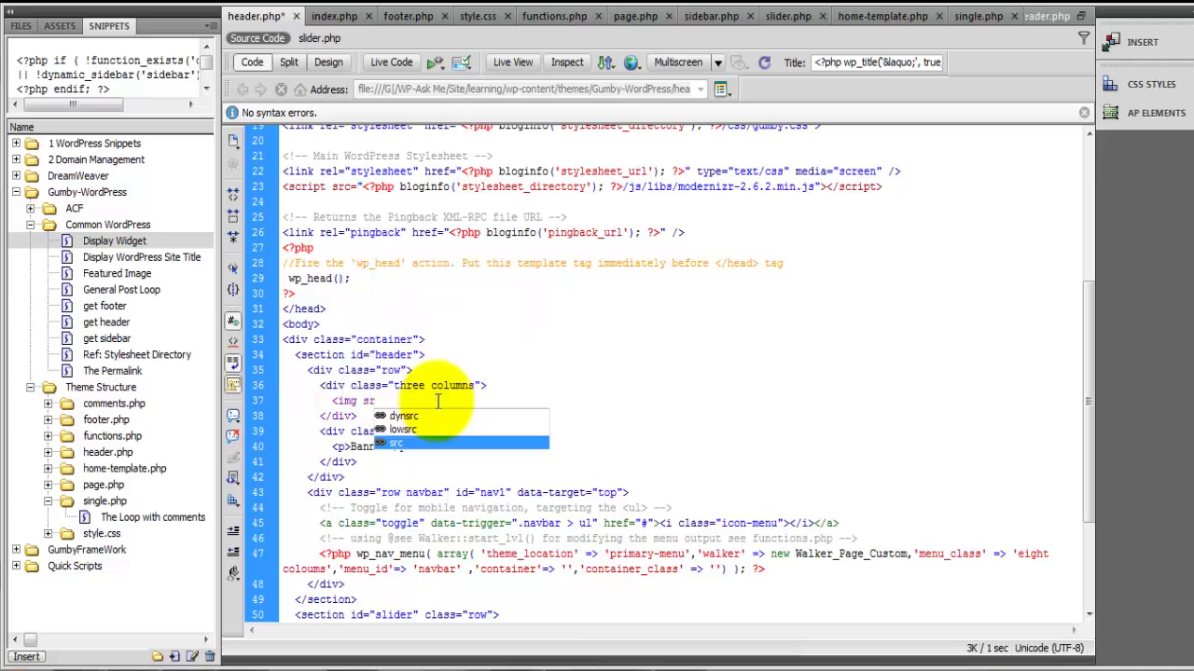
pyautogui.press('Return')
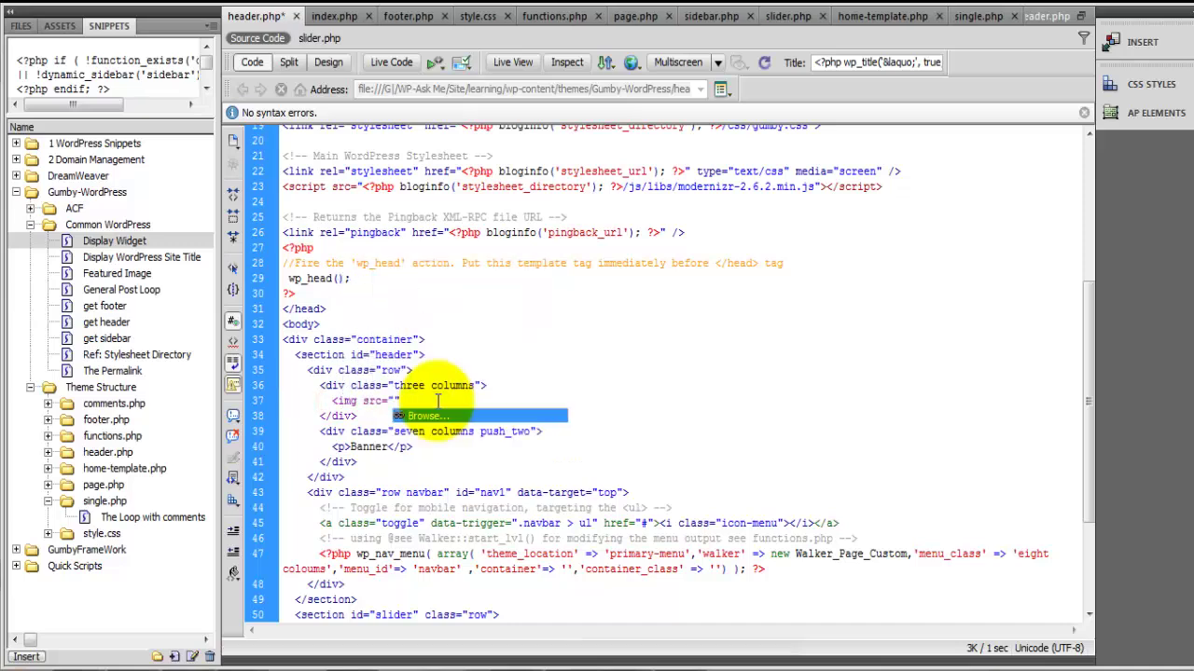
pyautogui.click(31, 209)
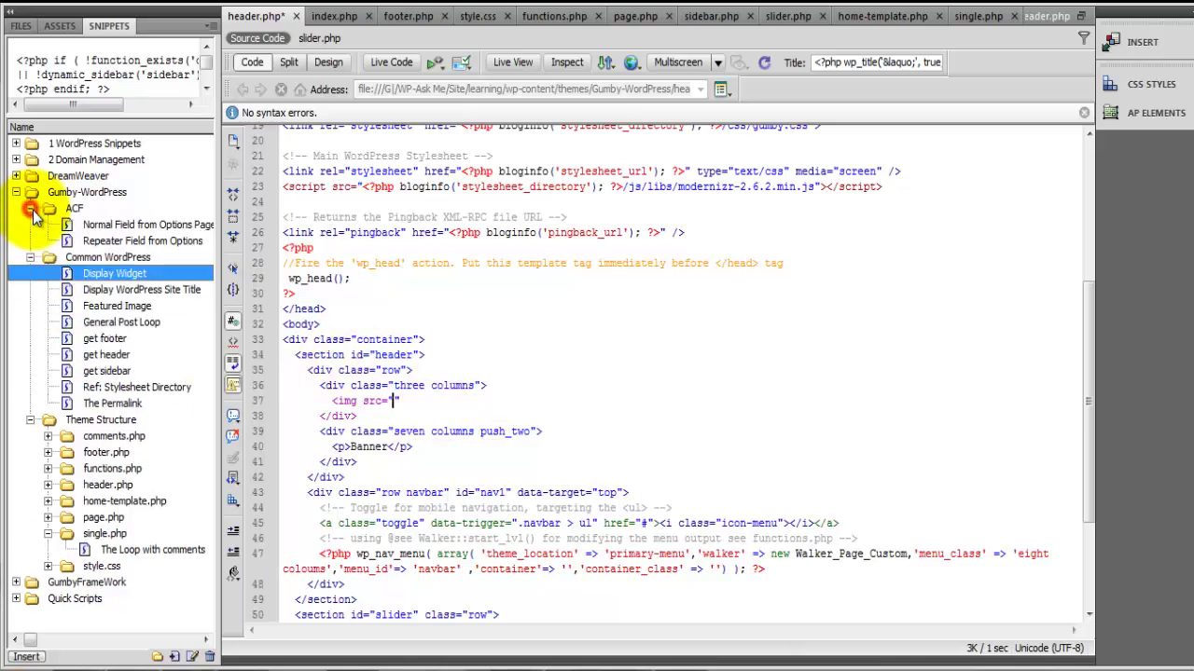
pyautogui.click(100, 226)
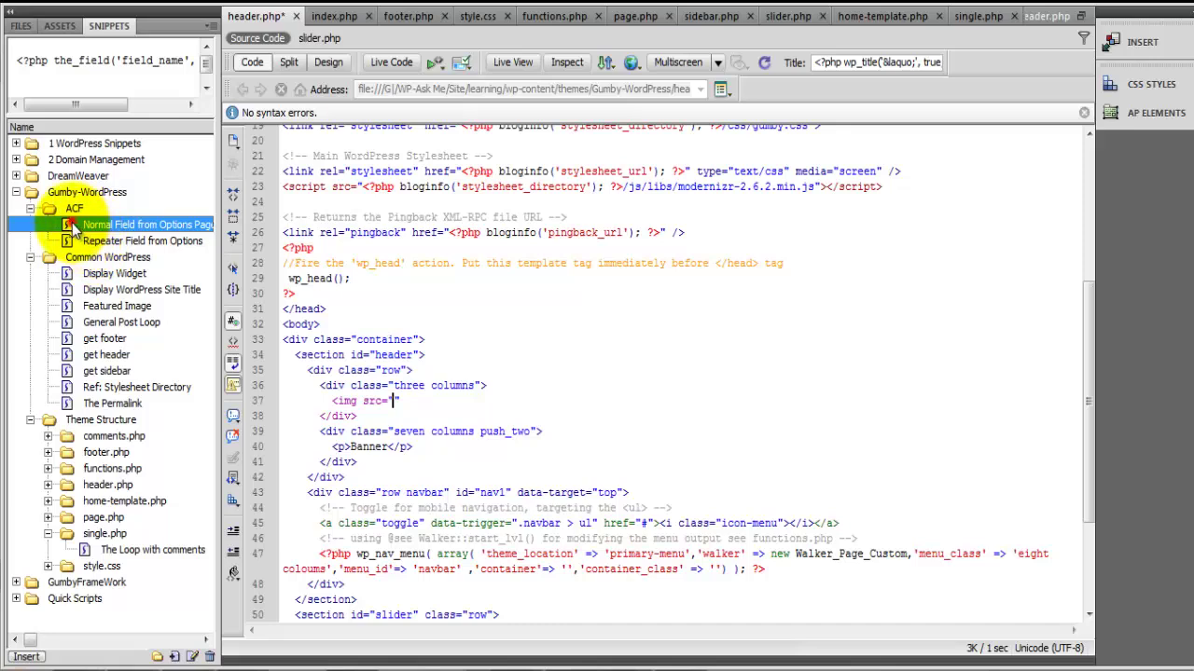
pyautogui.doubleClick(73, 228)
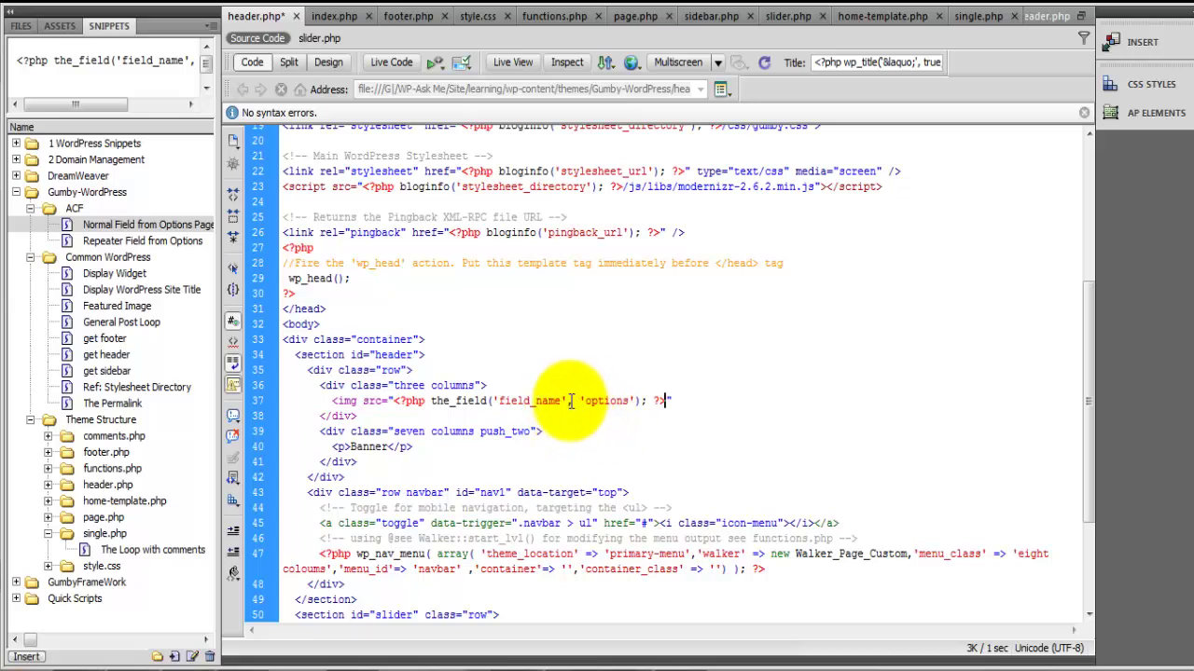
pyautogui.moveTo(567, 400); pyautogui.dragTo(636, 400)
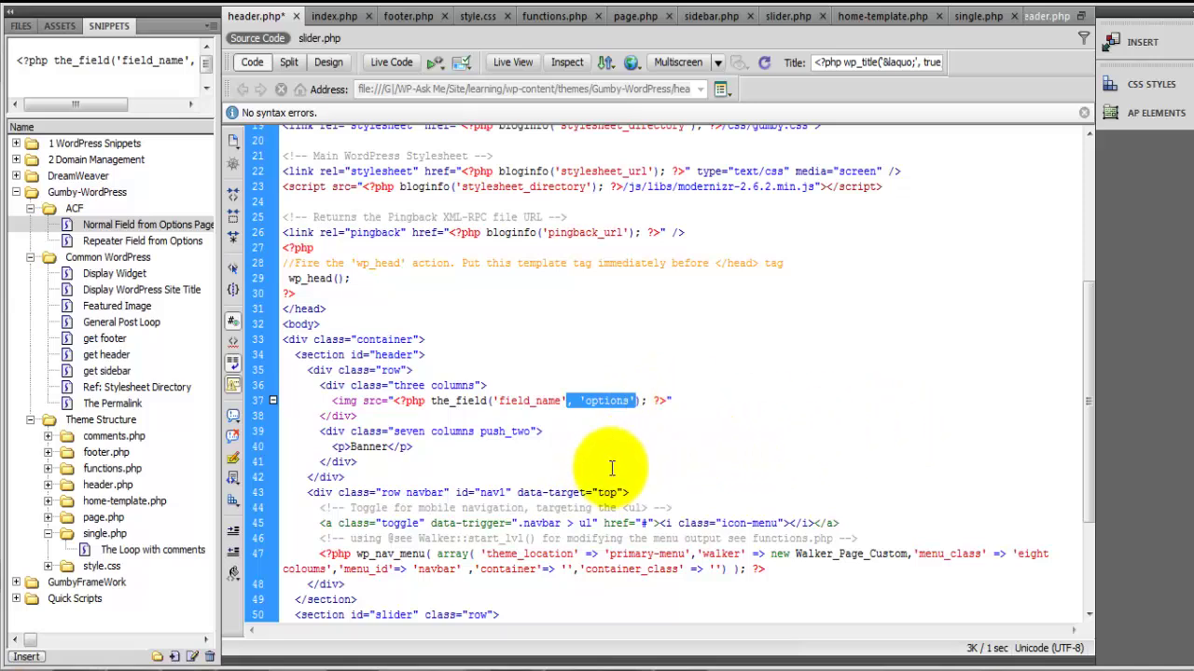
pyautogui.click(550, 417)
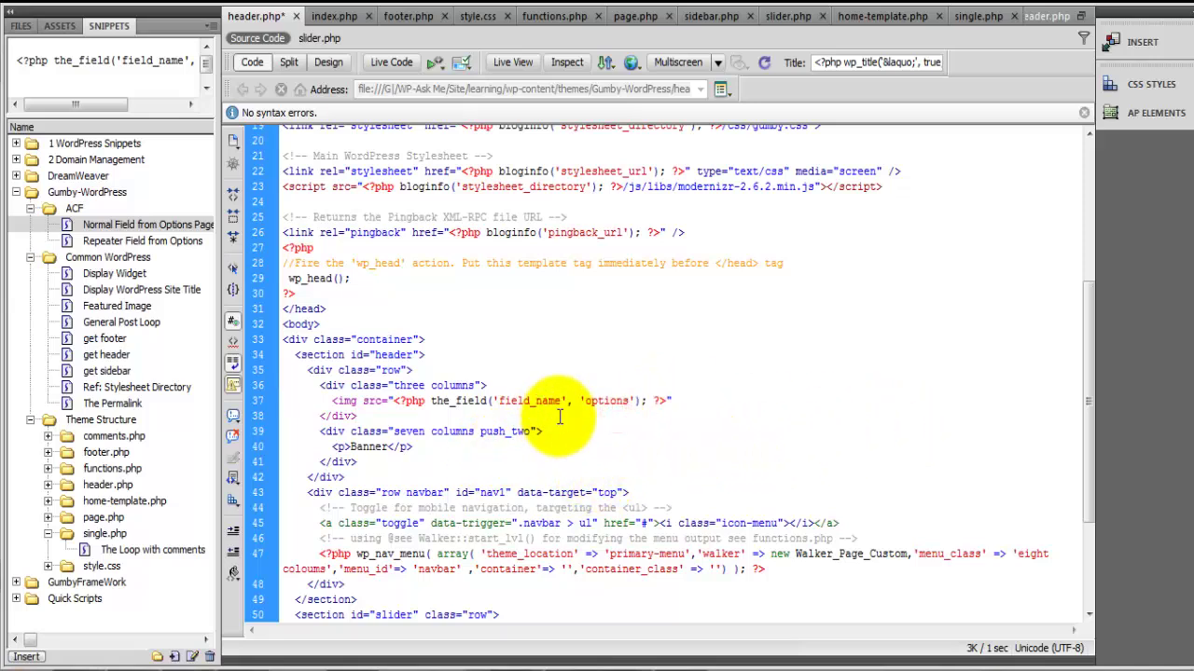
pyautogui.moveTo(566, 400); pyautogui.dragTo(636, 400)
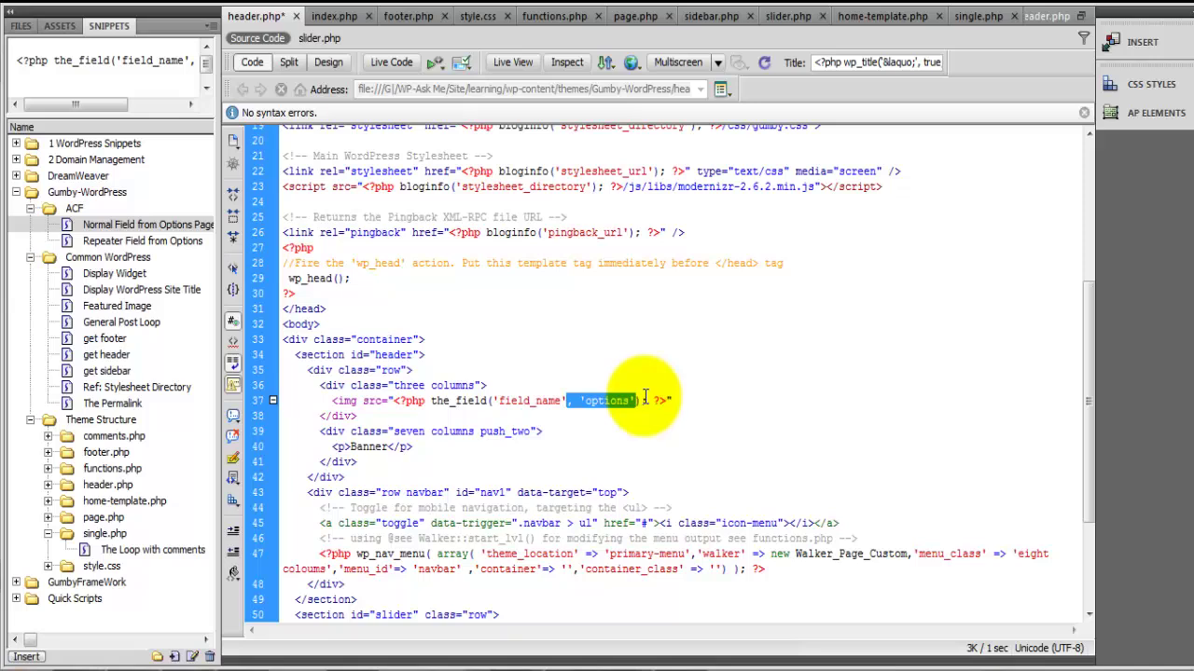
pyautogui.press('Delete')
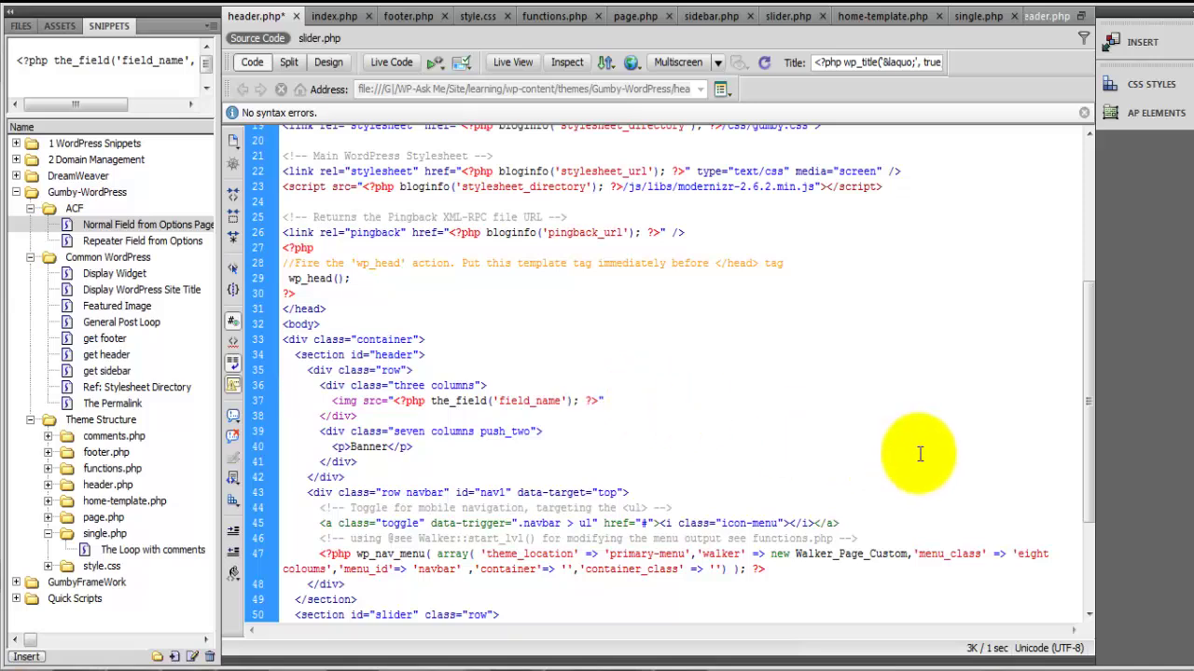
pyautogui.hotkey('ctrl', 'z')
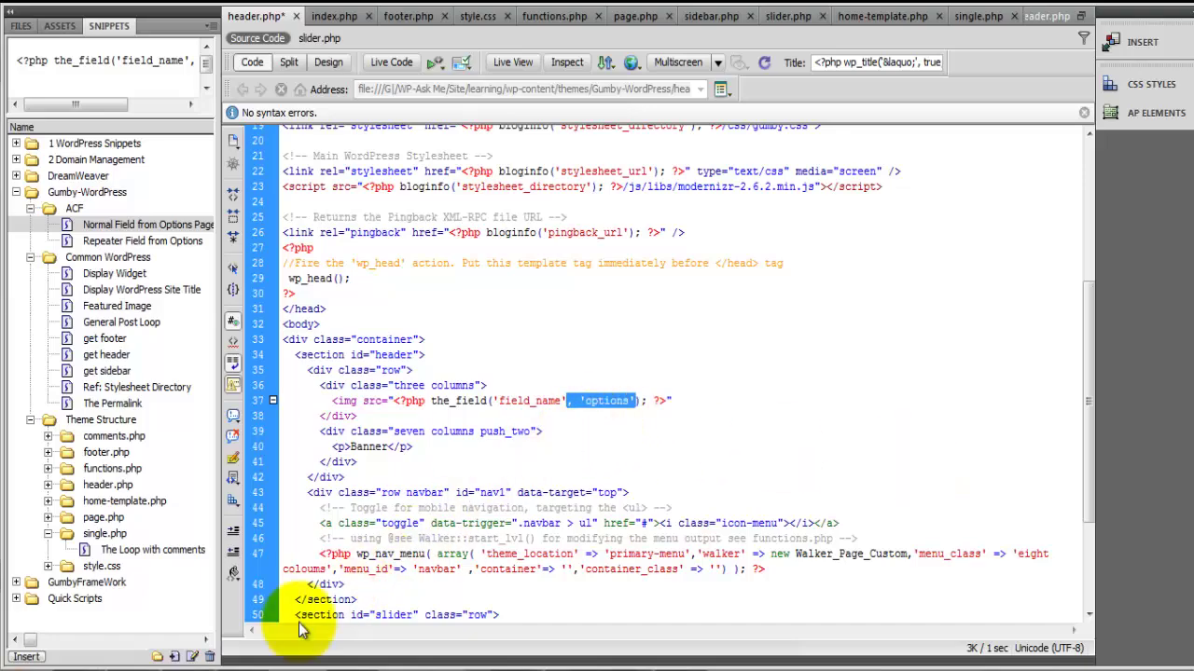
# Copy the company_logo field name from the WordPress field group.
pyautogui.moveTo(146, 608)
pyautogui.click(329, 587)
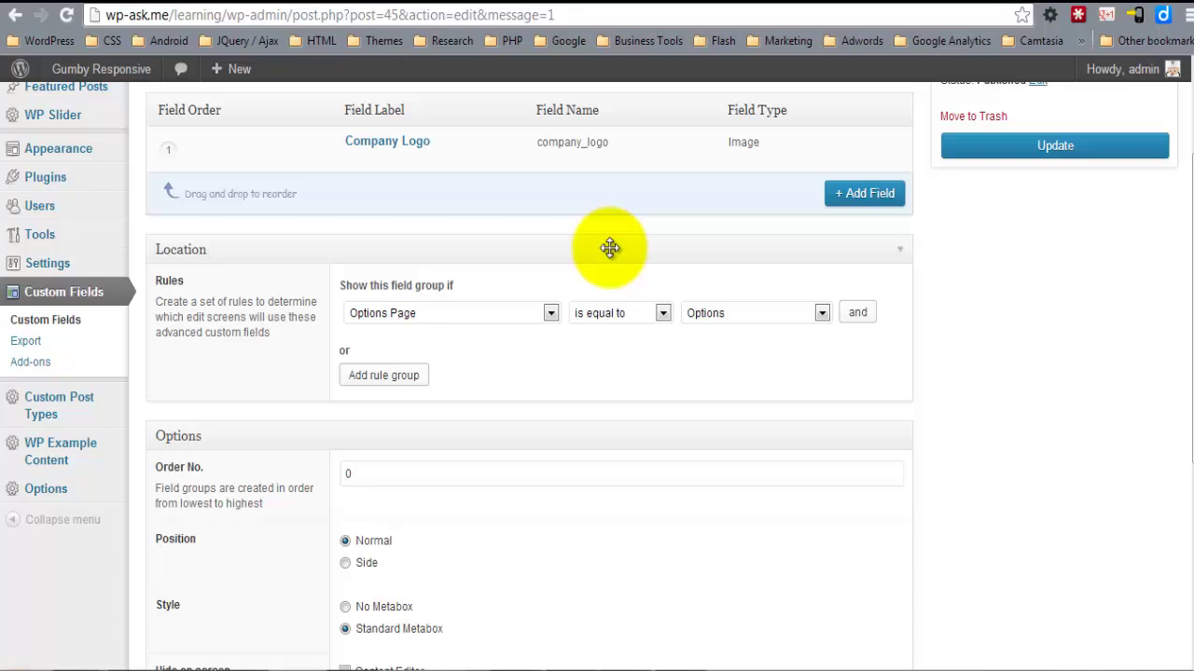
pyautogui.moveTo(621, 147); pyautogui.dragTo(541, 149)
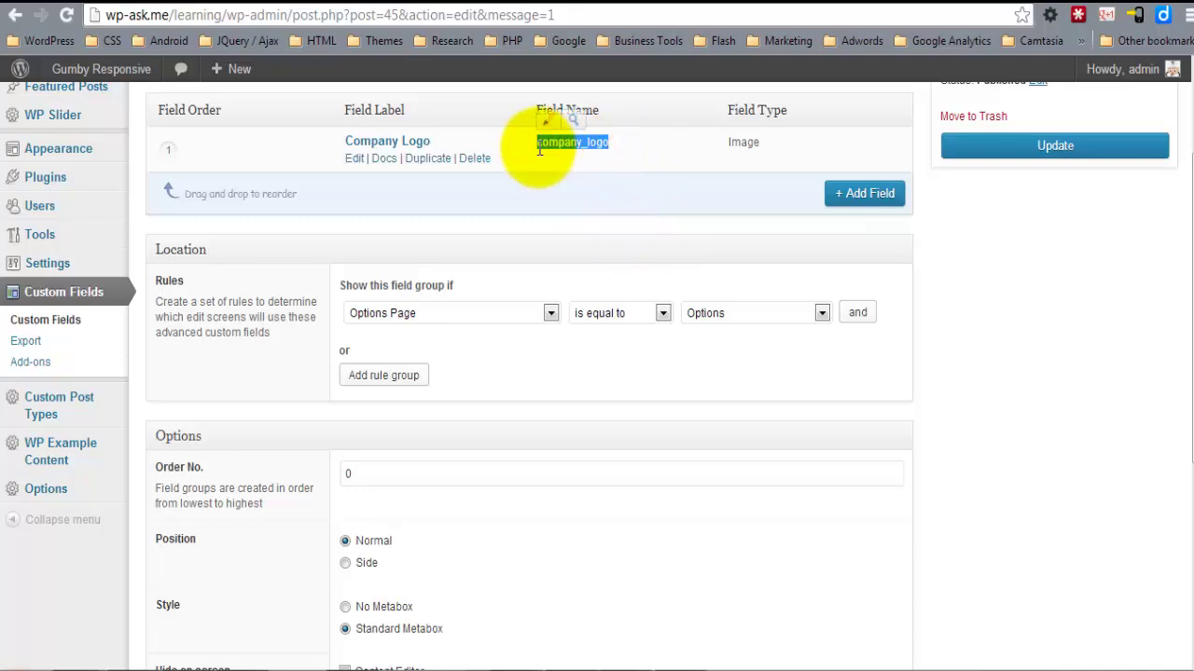
pyautogui.rightClick(539, 149)
pyautogui.click(617, 172)
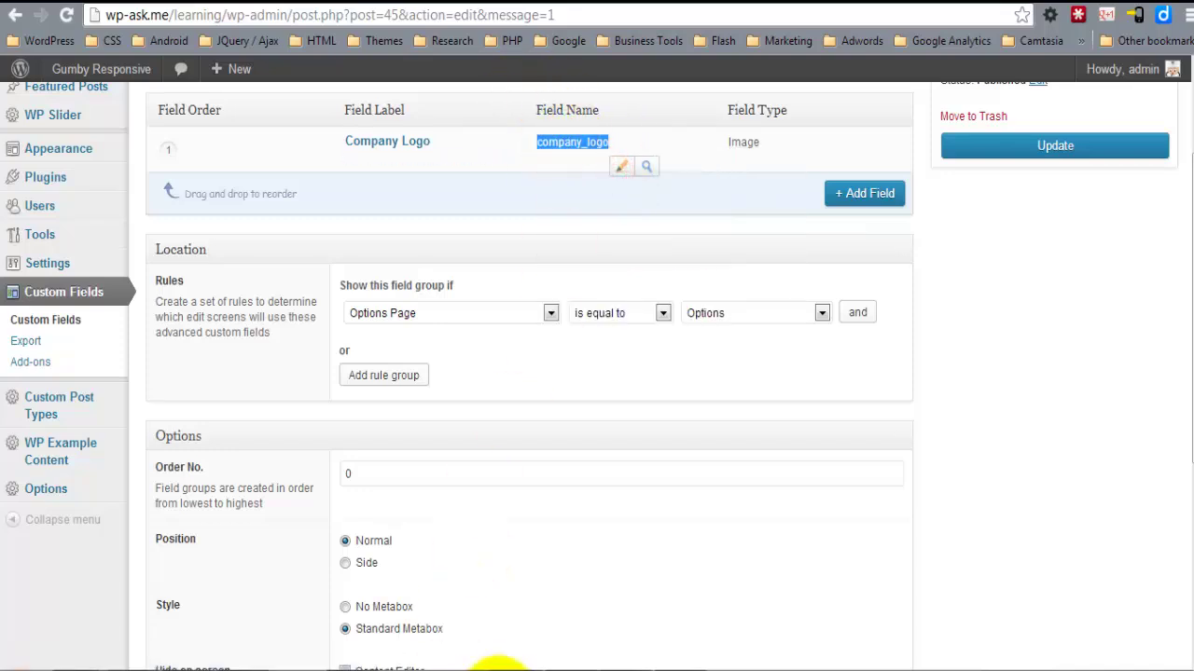
pyautogui.click(499, 668)
# Replace 'field_name' on line 37 with company_logo.
pyautogui.click(571, 401)
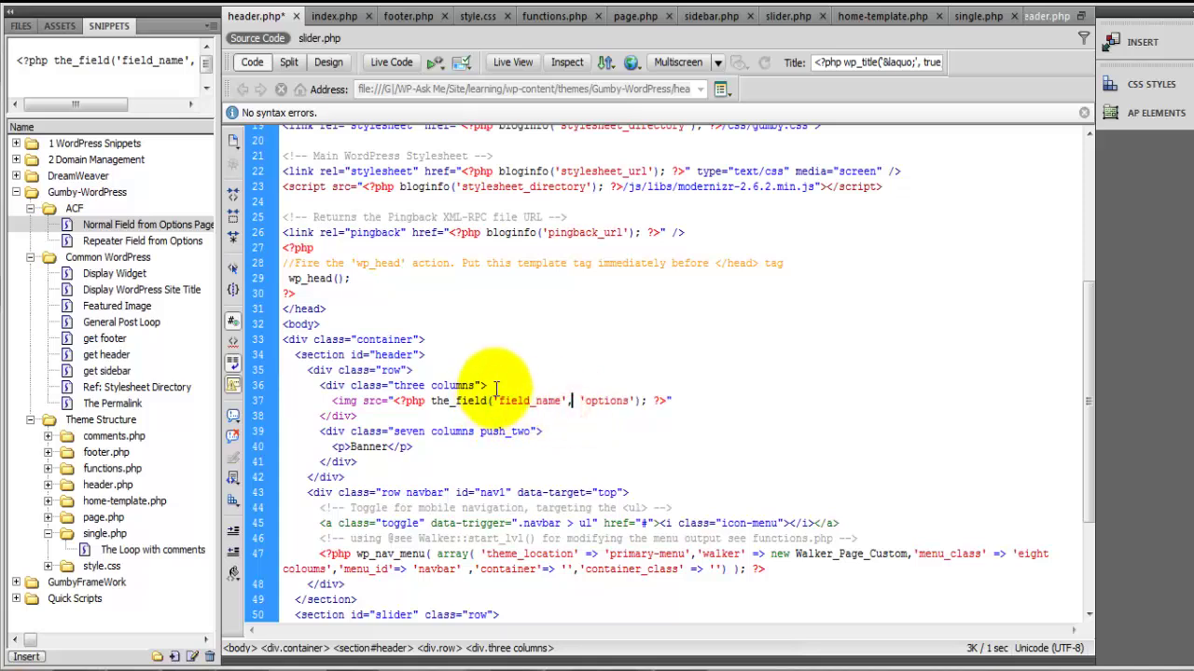
pyautogui.moveTo(501, 401); pyautogui.dragTo(557, 394)
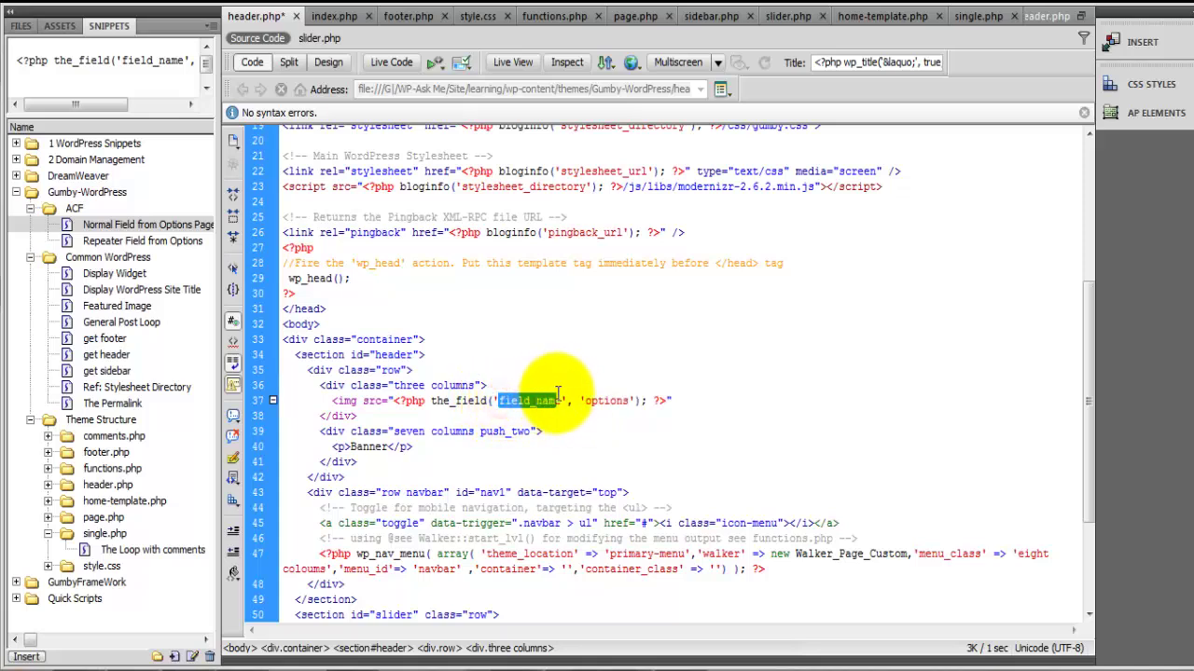
pyautogui.write('company_logo')
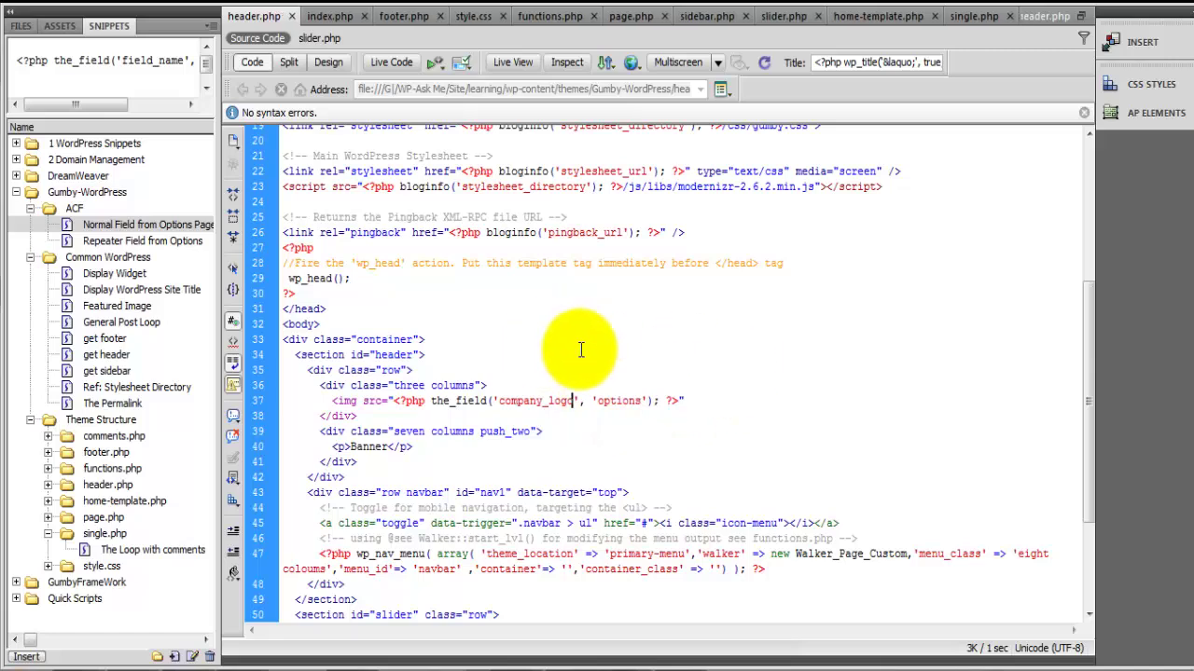
# Save and upload header.php with Ctrl+S, then go back to the browser.
pyautogui.hotkey('ctrl', 's')
pyautogui.moveTo(200, 657)
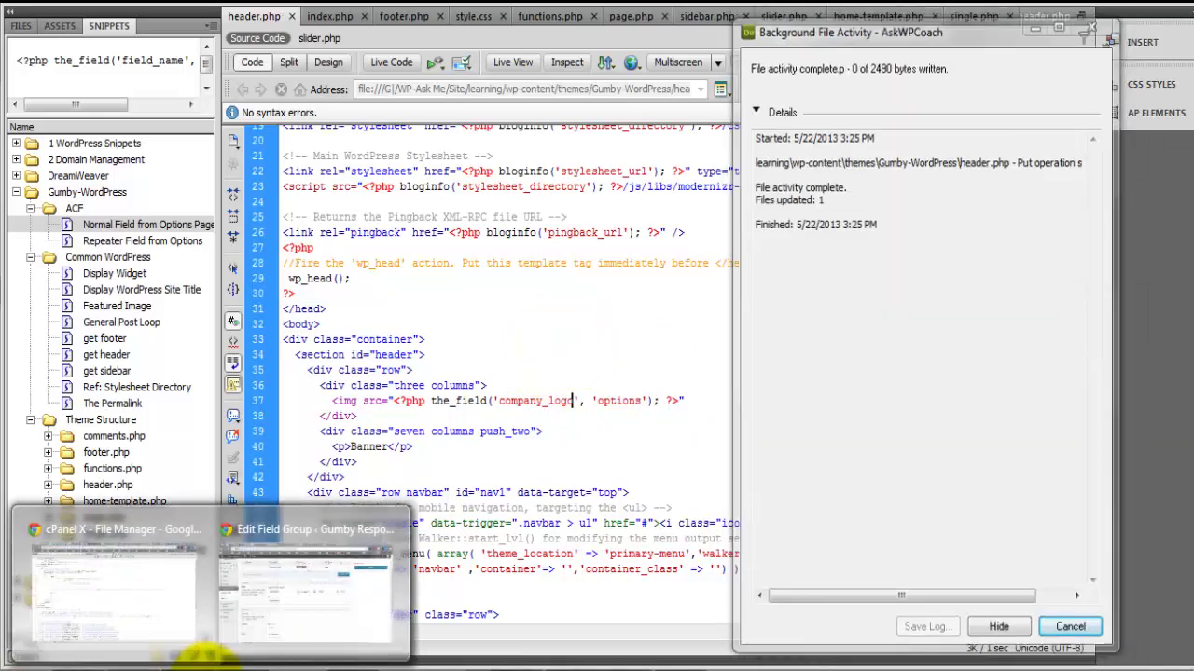
pyautogui.click(298, 616)
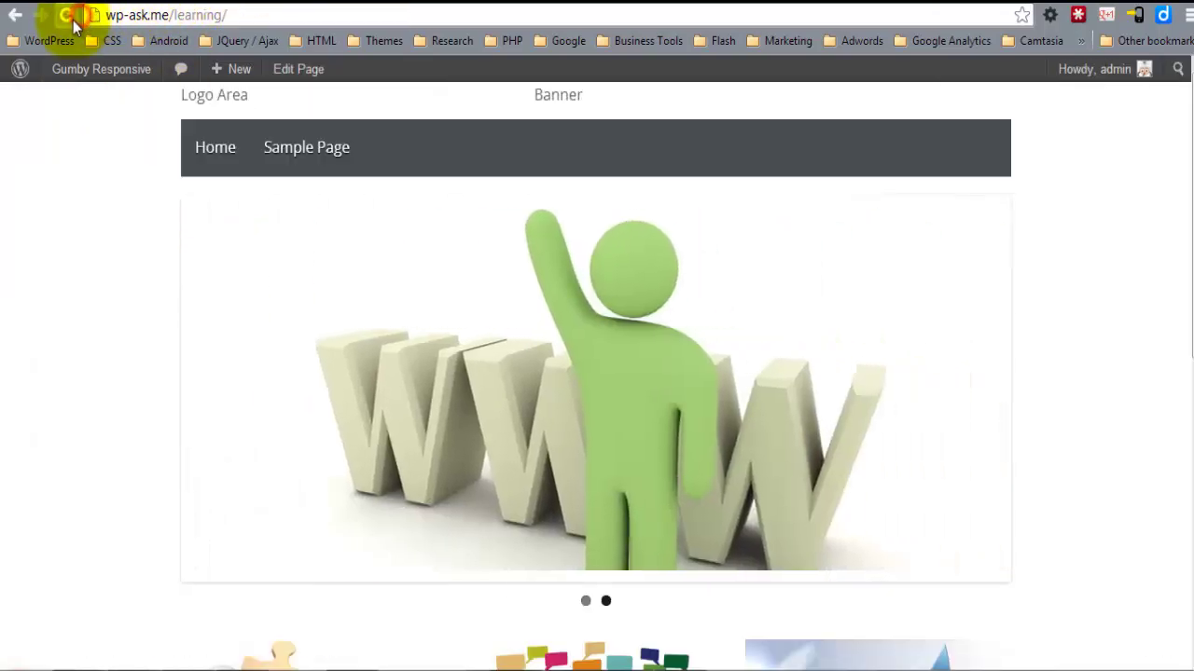
pyautogui.click(66, 15)
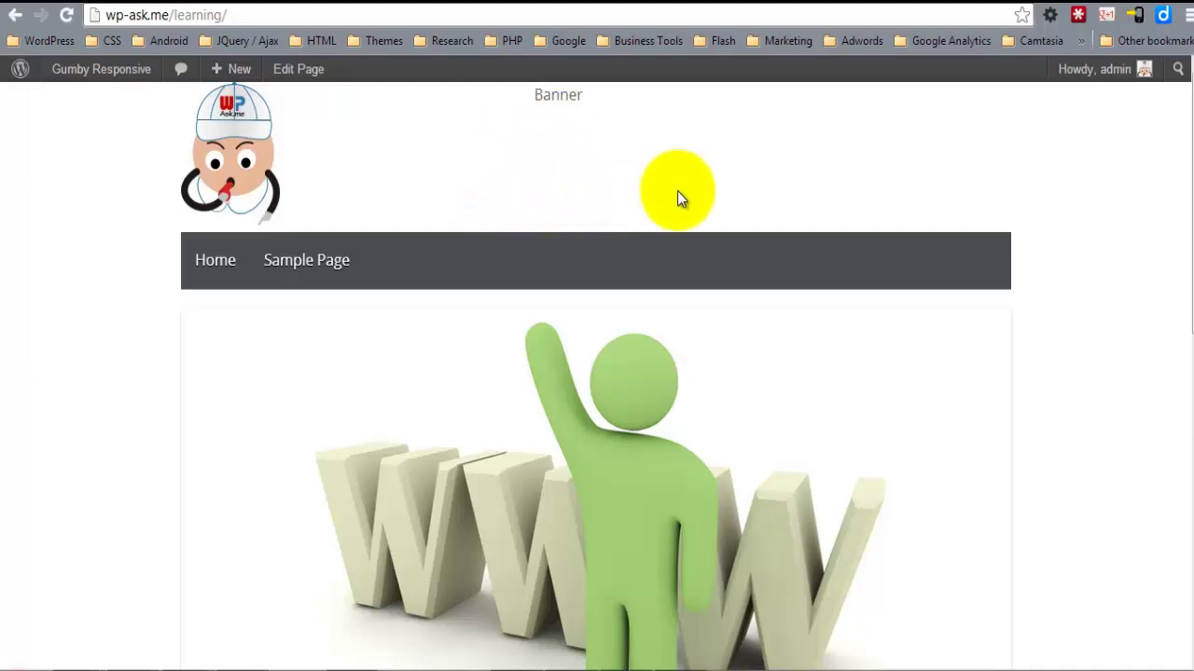
pyautogui.click(16, 15)
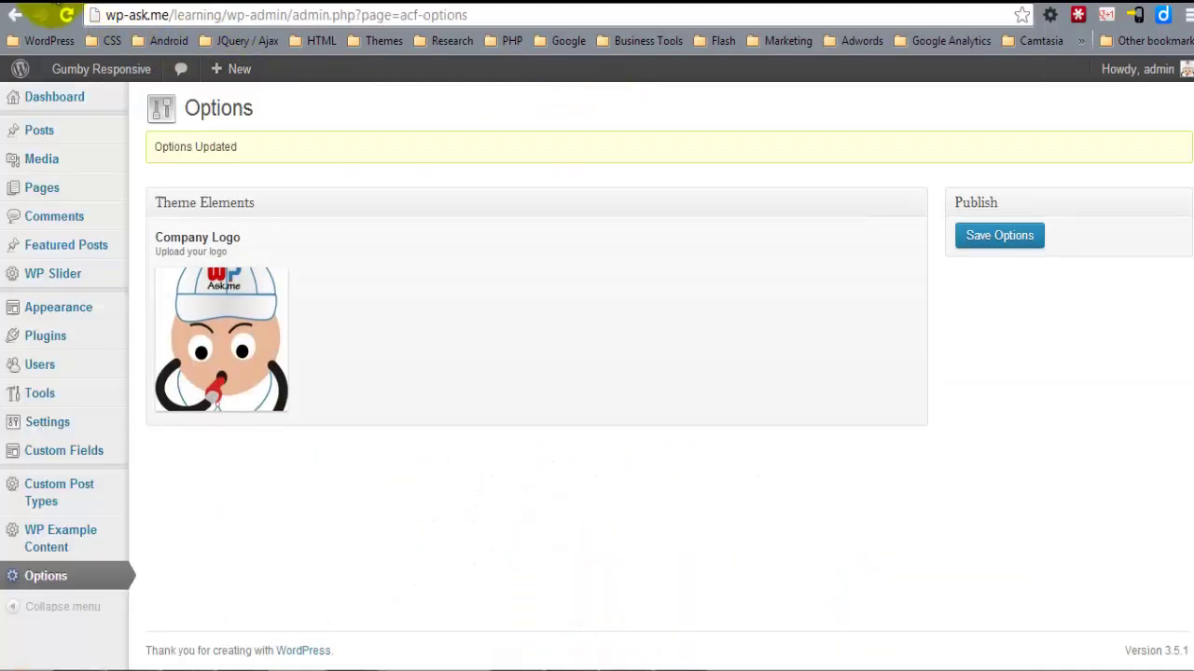
# Add a new field labelled 'Header Advert', named header_advert, to Theme Elements.
pyautogui.click(16, 15)
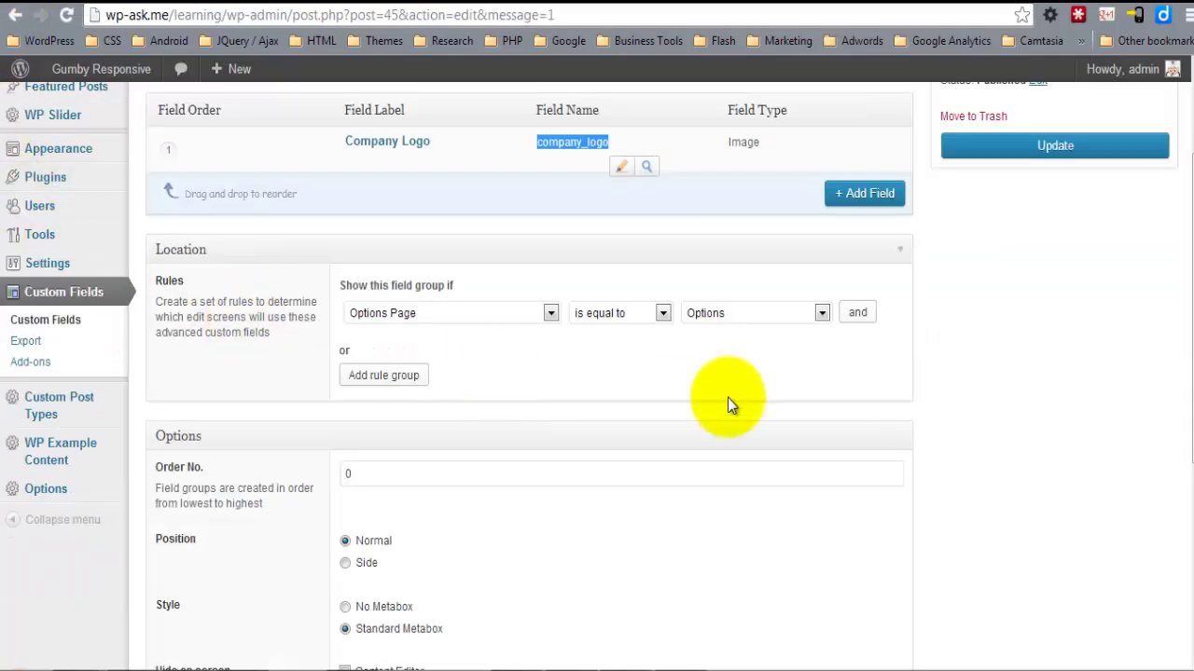
pyautogui.scroll(3, 990, 323)
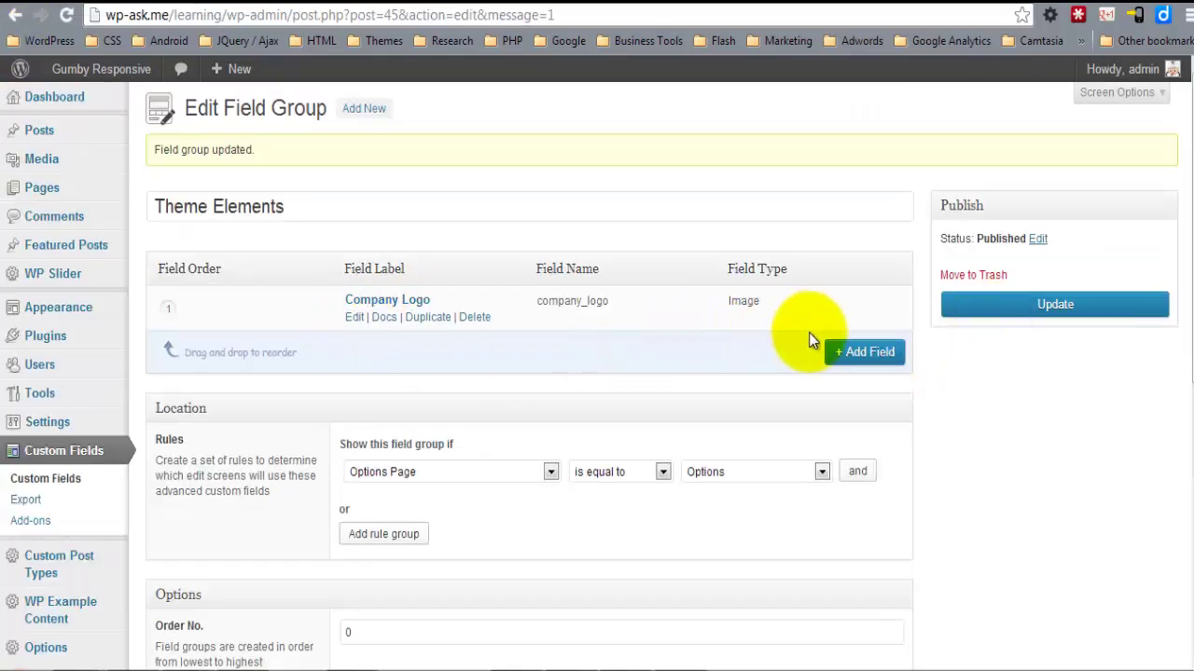
pyautogui.click(859, 349)
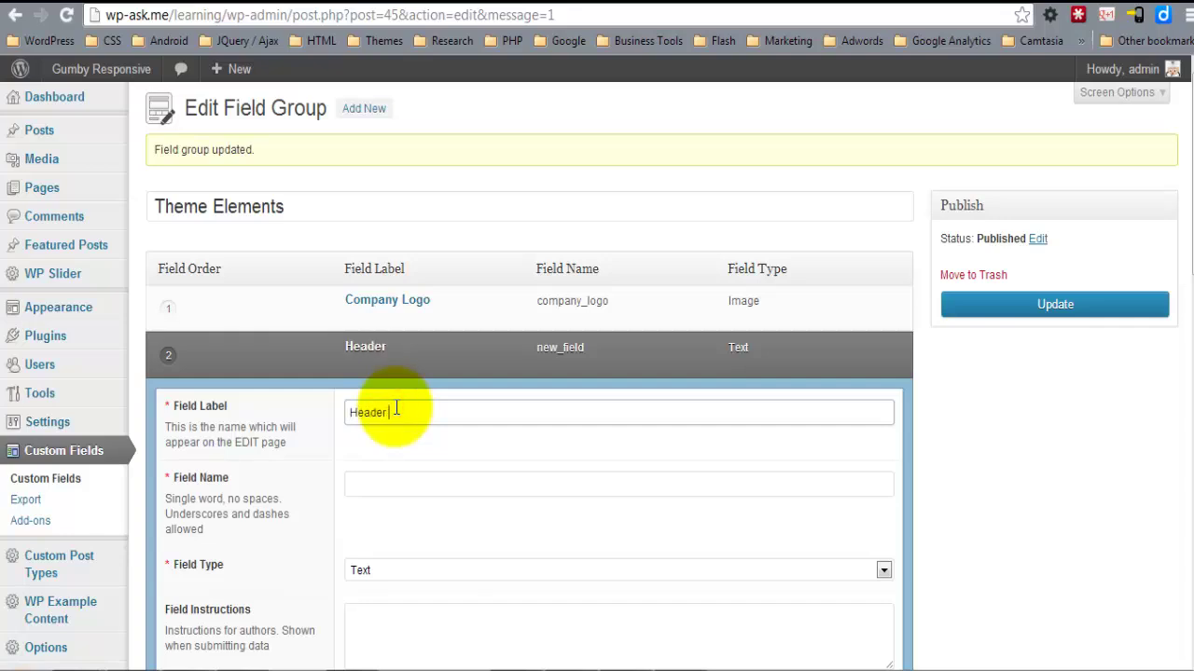
pyautogui.write('Header Advert')
pyautogui.press('Tab')
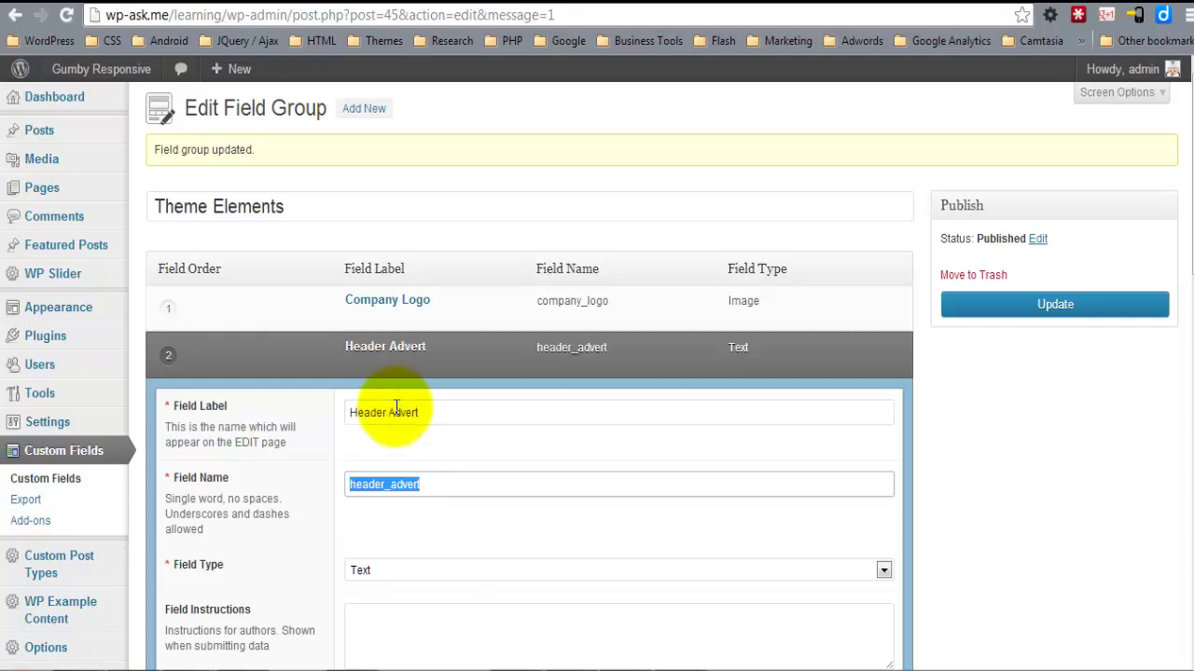
pyautogui.click(618, 439)
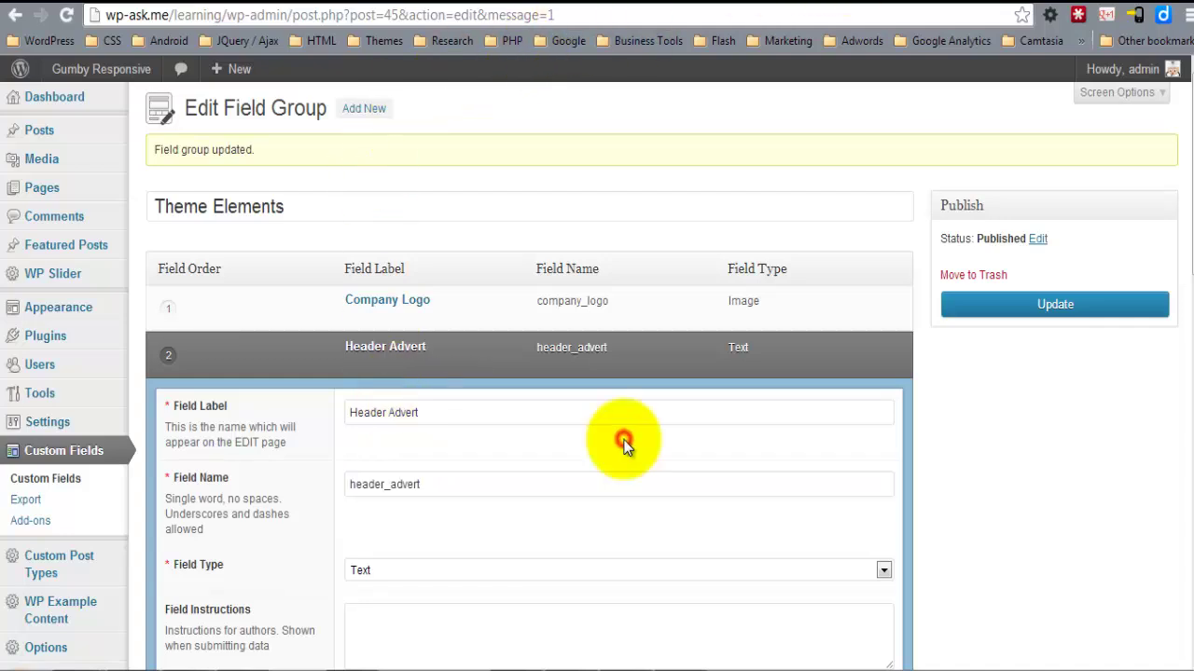
# Make Header Advert a Text Area with instructions '468x60 Advert' and no formatting.
pyautogui.scroll(-3, 776, 381)
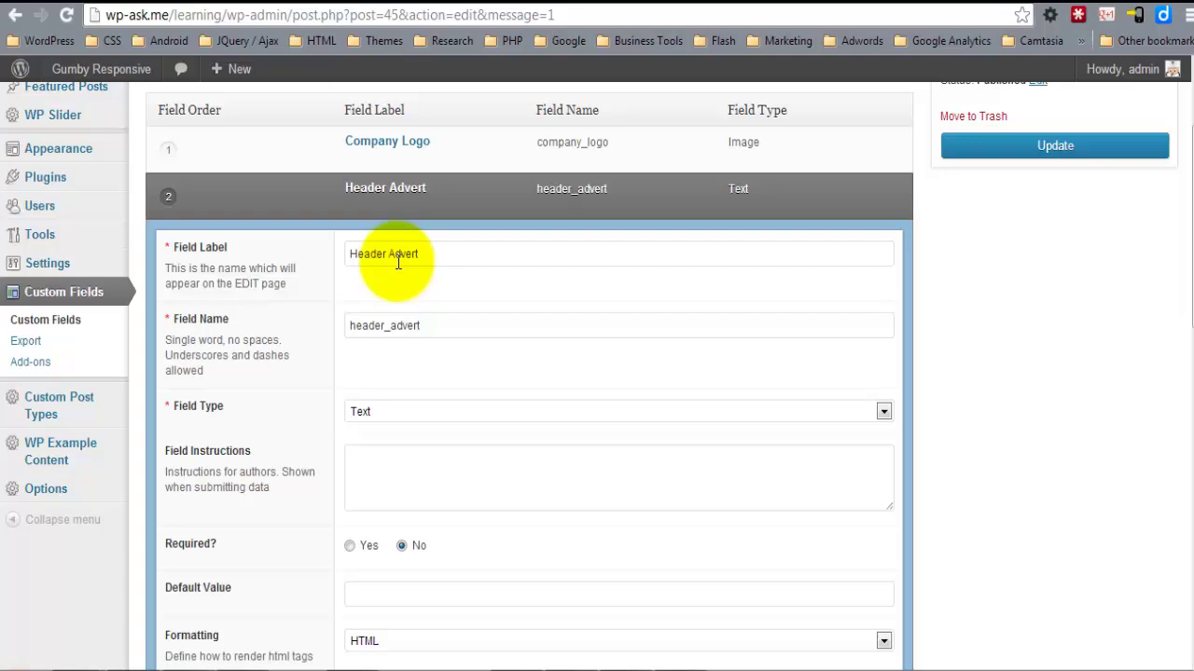
pyautogui.click(415, 412)
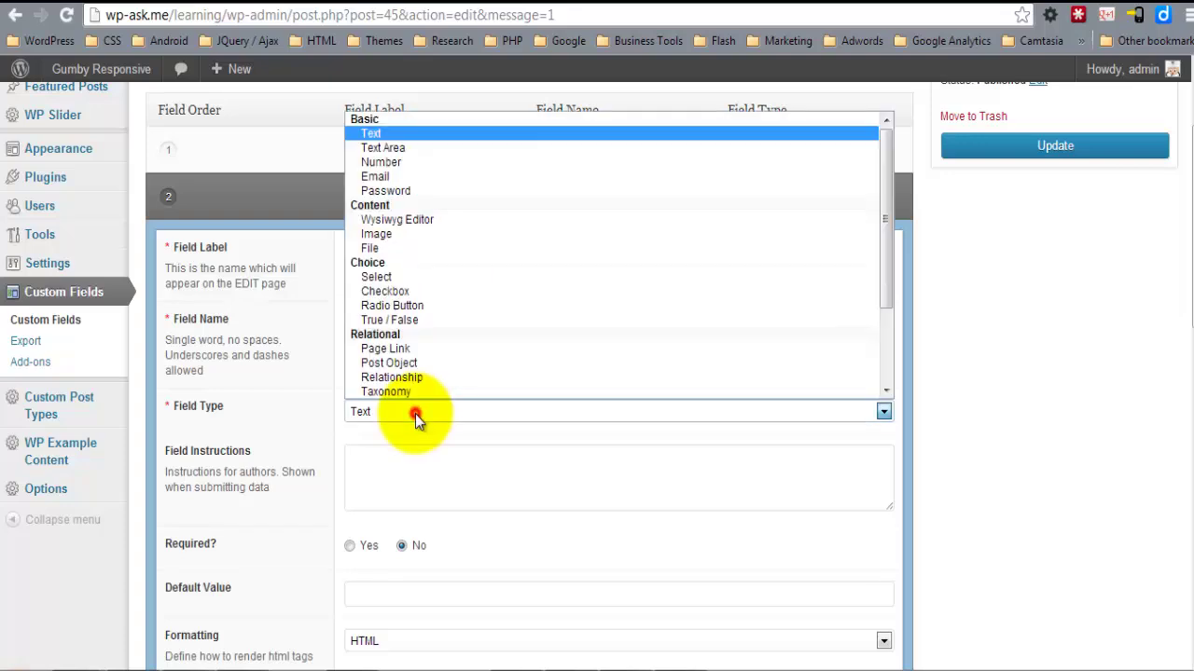
pyautogui.click(410, 149)
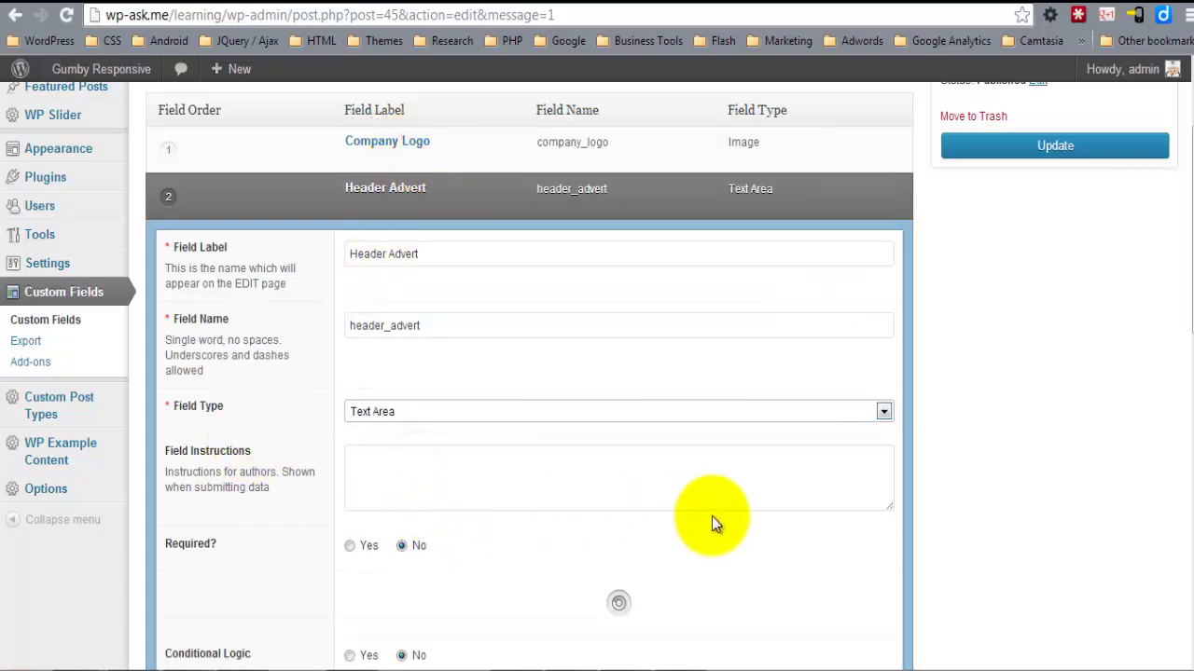
pyautogui.moveTo(1188, 215); pyautogui.dragTo(1188, 322)
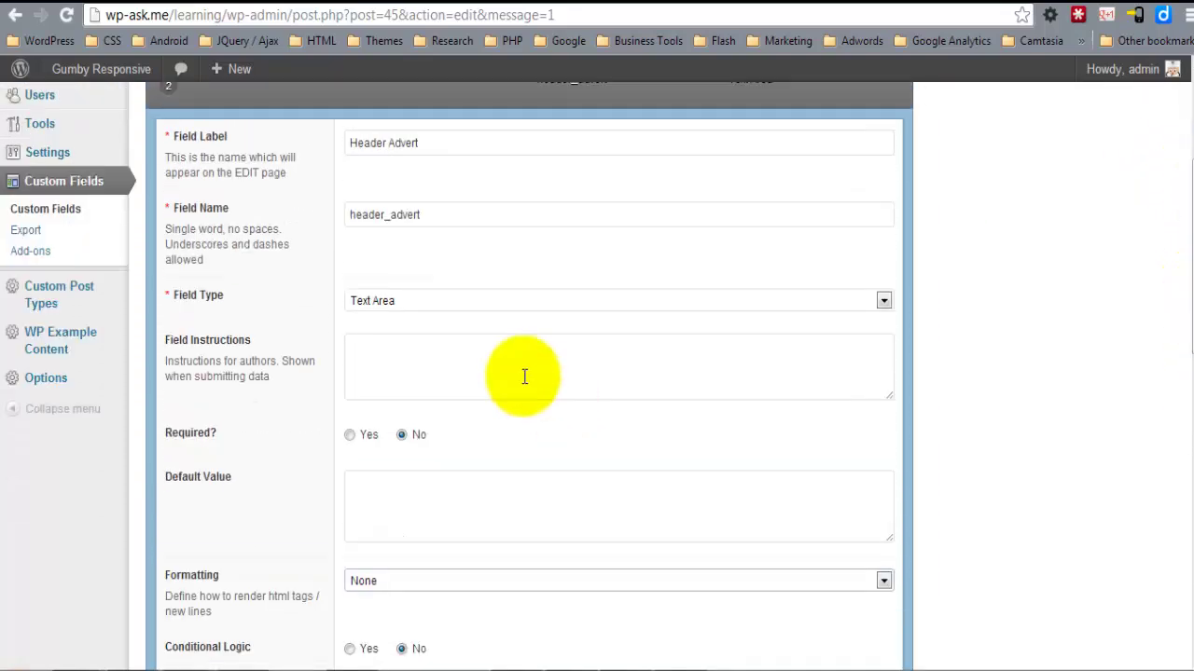
pyautogui.click(514, 363)
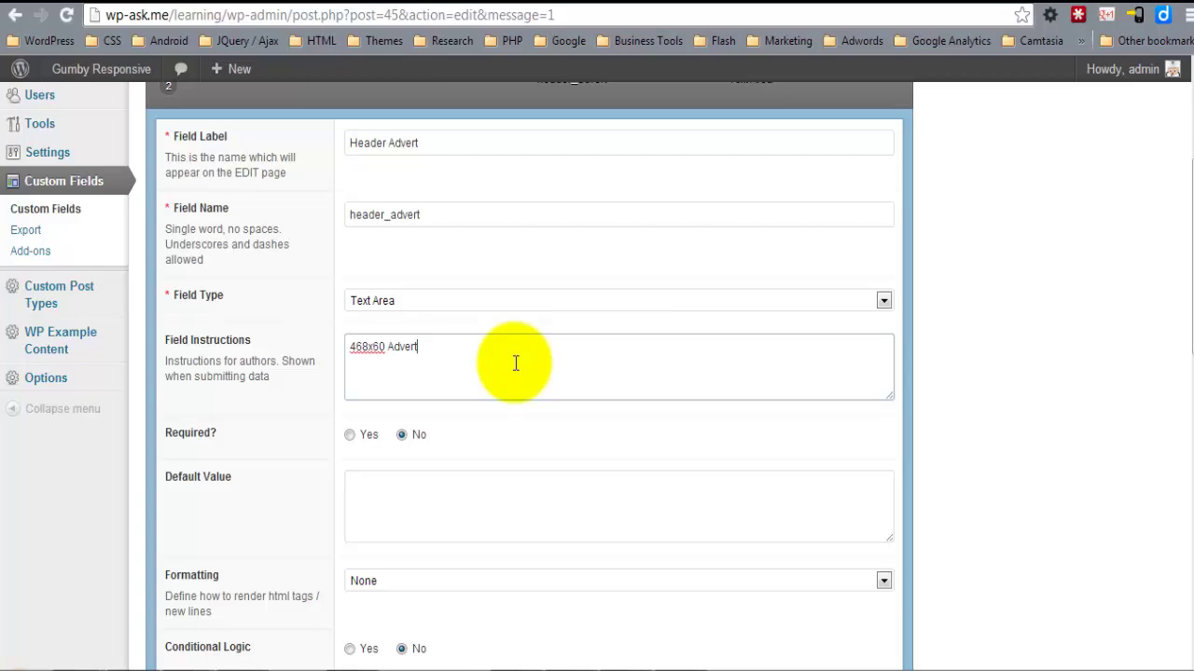
pyautogui.click(478, 444)
# Add another field labelled 'Branding' to Theme Elements.
pyautogui.scroll(-4, 479, 445)
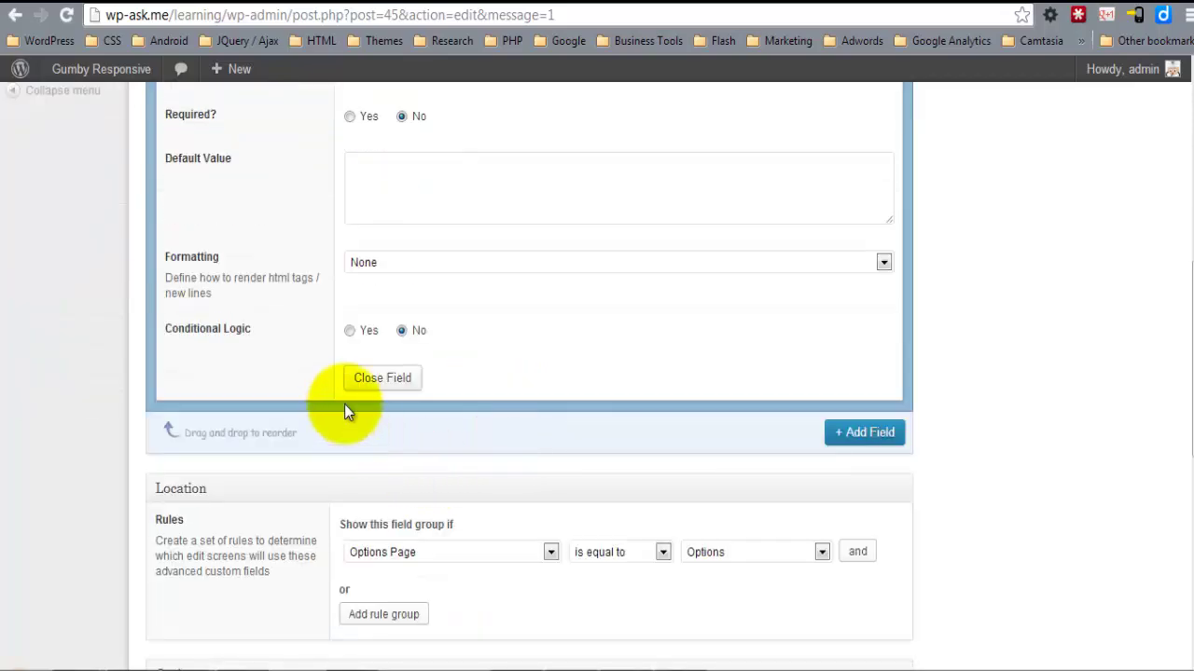
pyautogui.click(392, 380)
pyautogui.scroll(5, 792, 412)
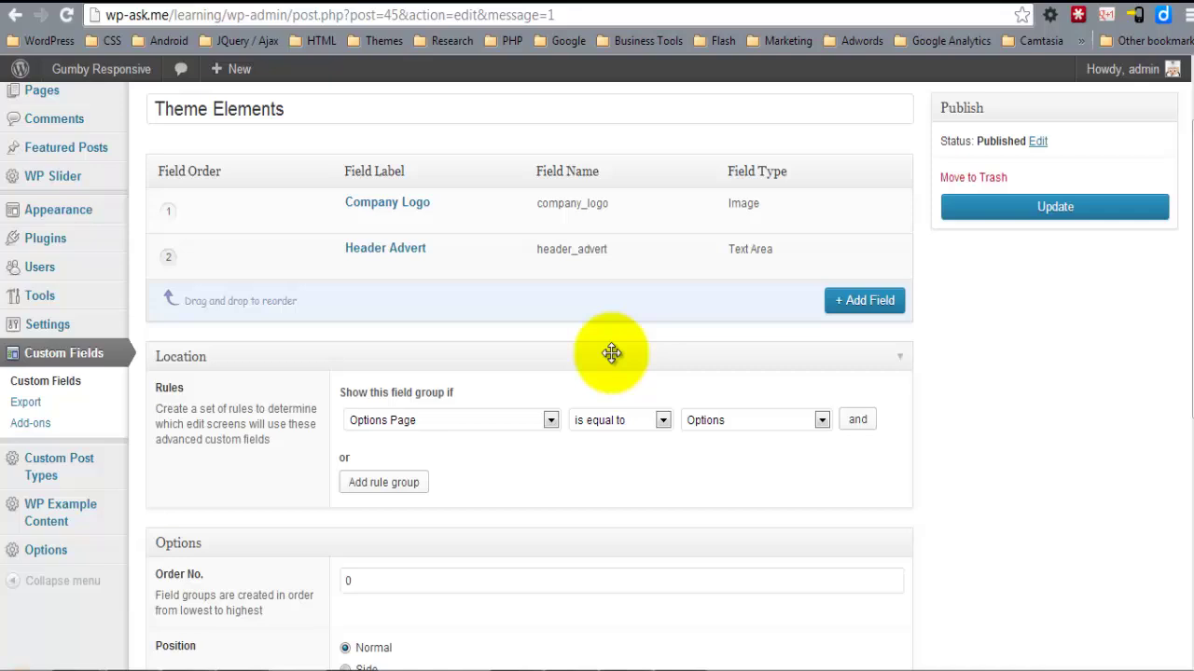
pyautogui.click(858, 298)
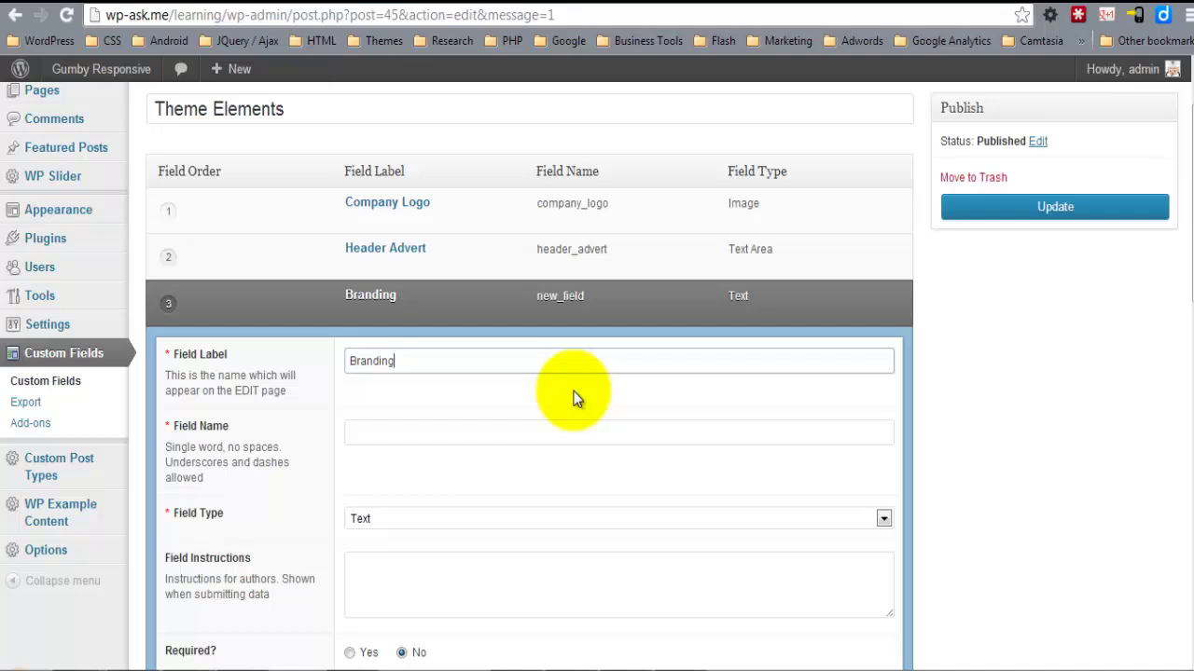
pyautogui.press('Tab')
# Make Branding a Tab field and move it above Company Logo.
pyautogui.click(466, 518)
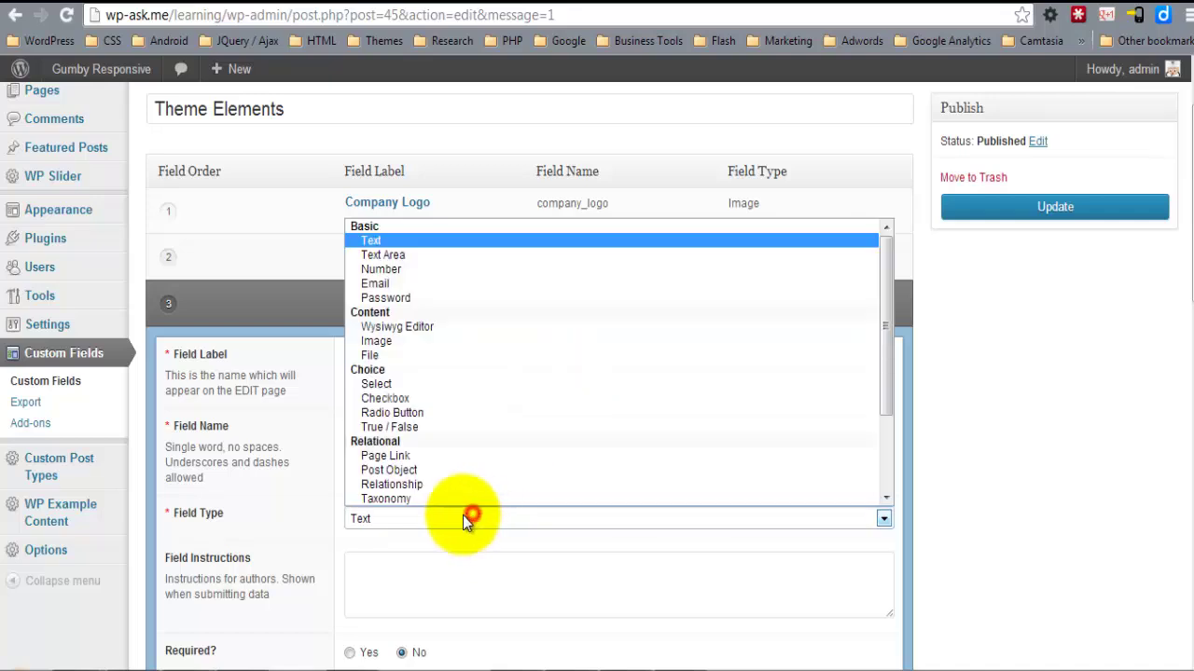
pyautogui.scroll(-3, 438, 438)
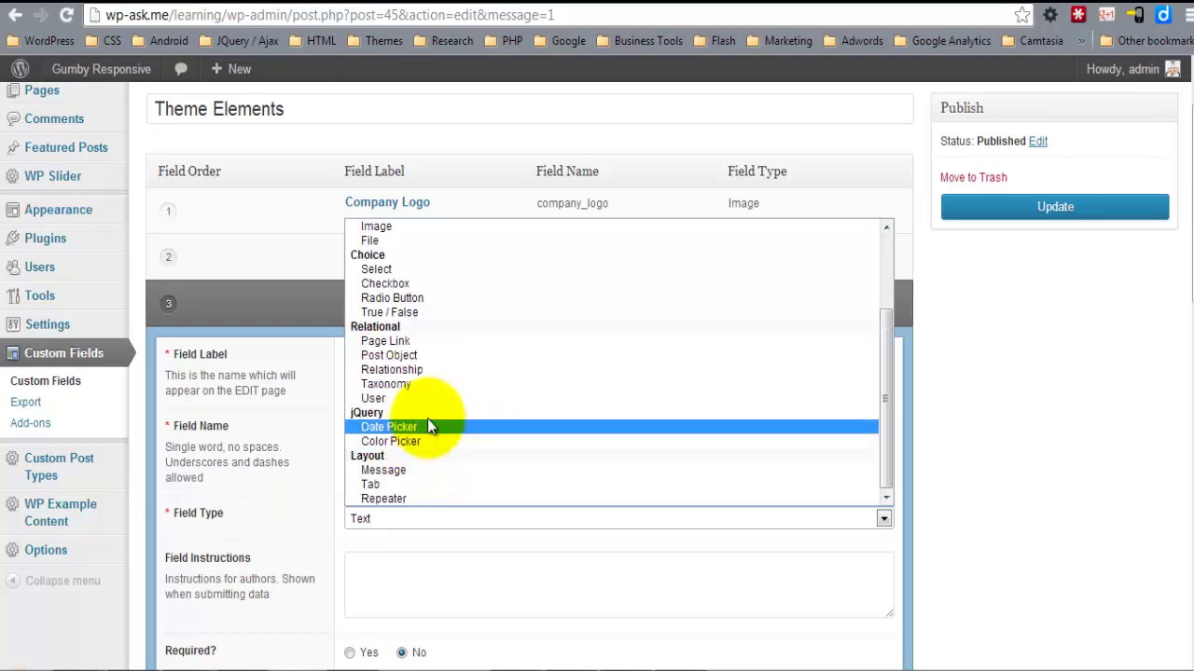
pyautogui.click(407, 484)
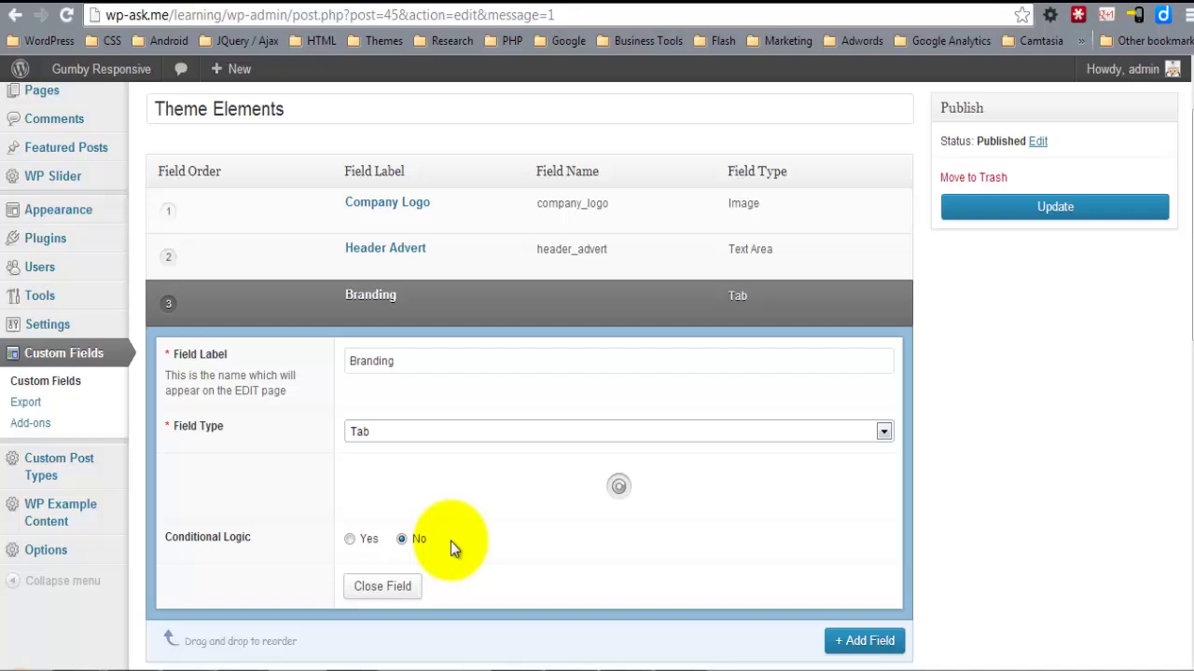
pyautogui.click(401, 588)
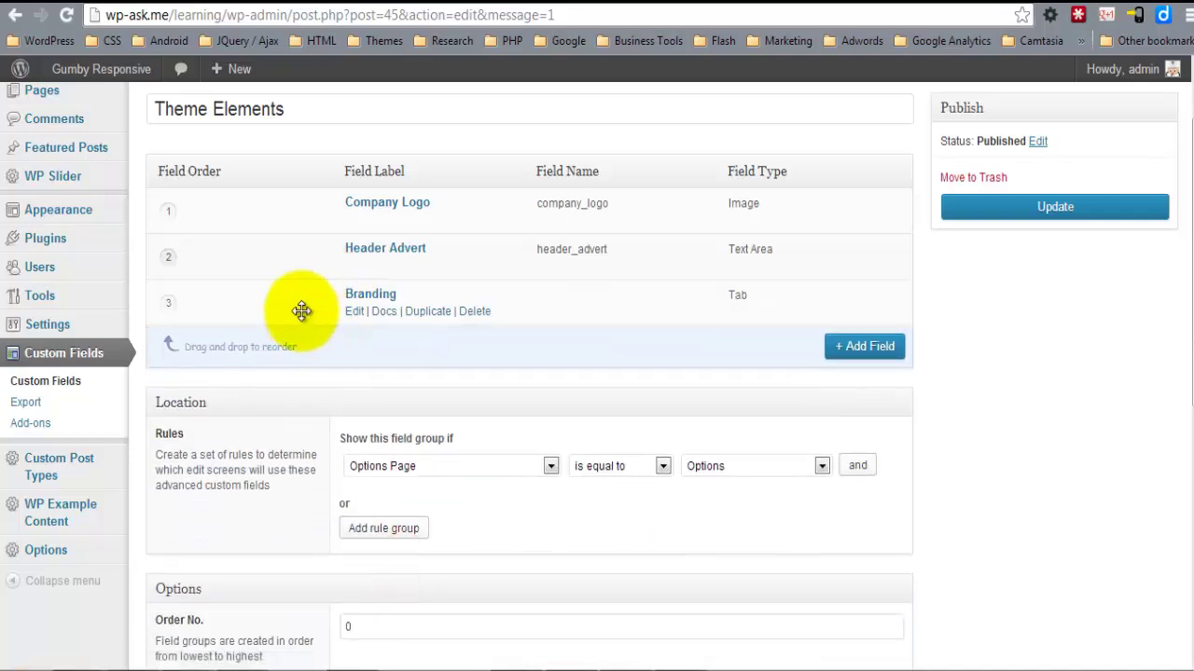
pyautogui.moveTo(302, 310); pyautogui.dragTo(280, 207)
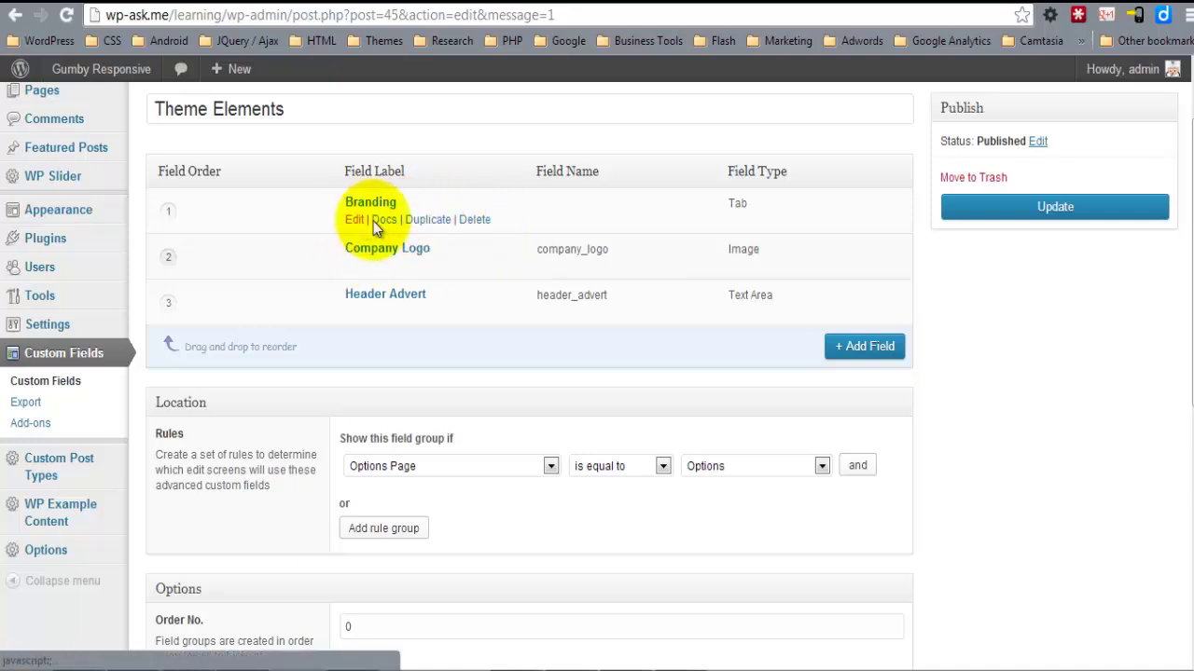
# Add a new field labelled 'Advertisments' with field type Tab.
pyautogui.click(852, 346)
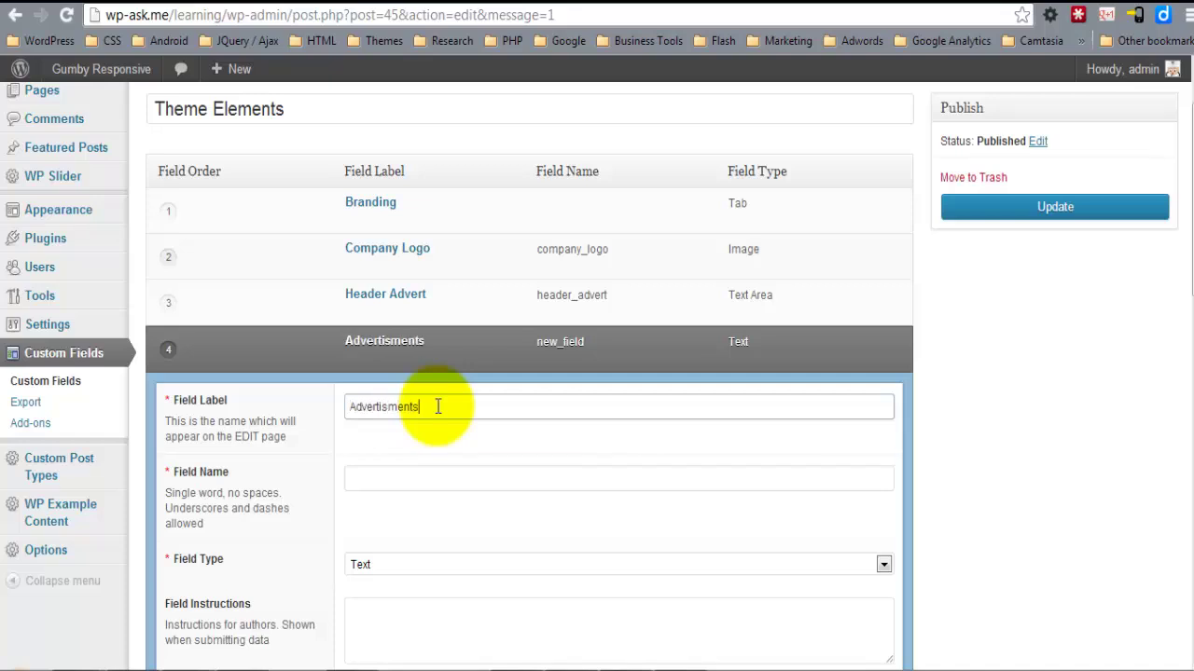
pyautogui.press('Tab')
pyautogui.click(455, 570)
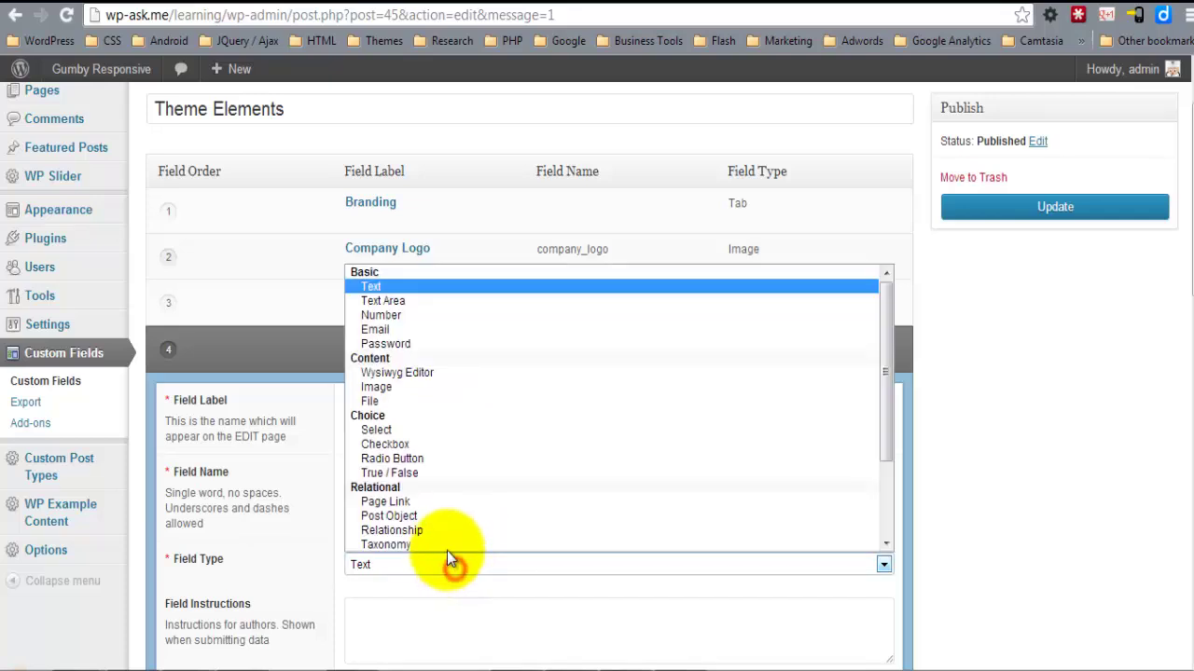
pyautogui.scroll(-3, 503, 508)
pyautogui.click(455, 529)
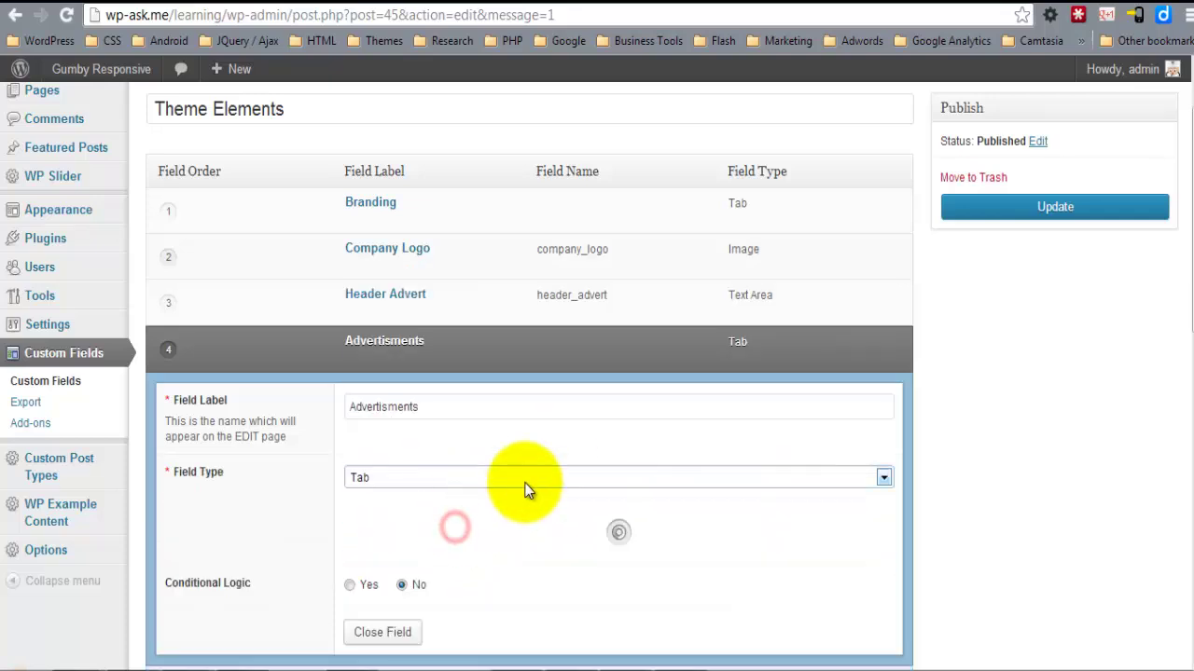
# Move the Advertisments tab above Header Advert and update the Theme Elements field group.
pyautogui.click(384, 636)
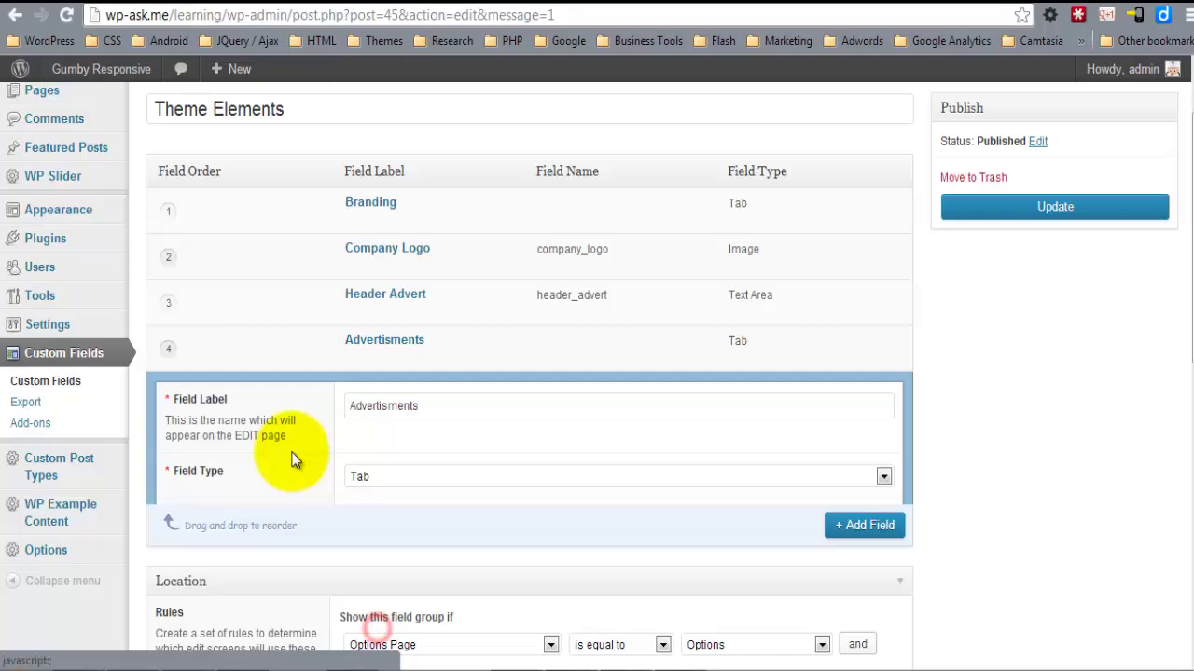
pyautogui.moveTo(319, 354); pyautogui.dragTo(310, 301)
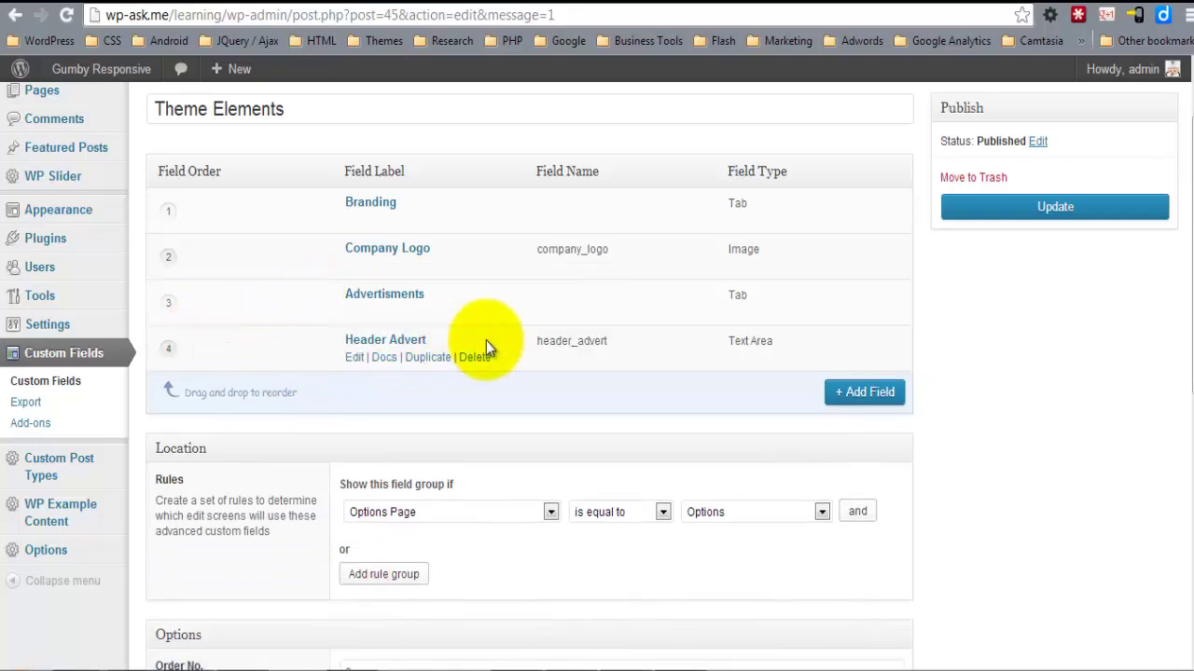
pyautogui.click(1051, 212)
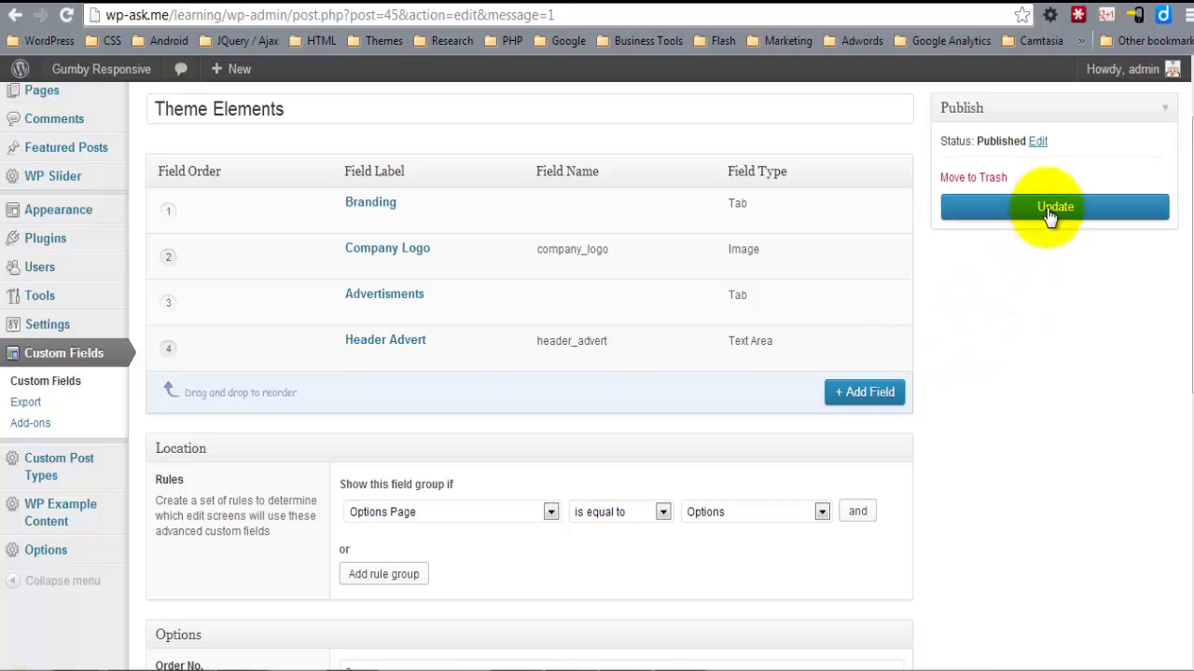
pyautogui.click(1051, 213)
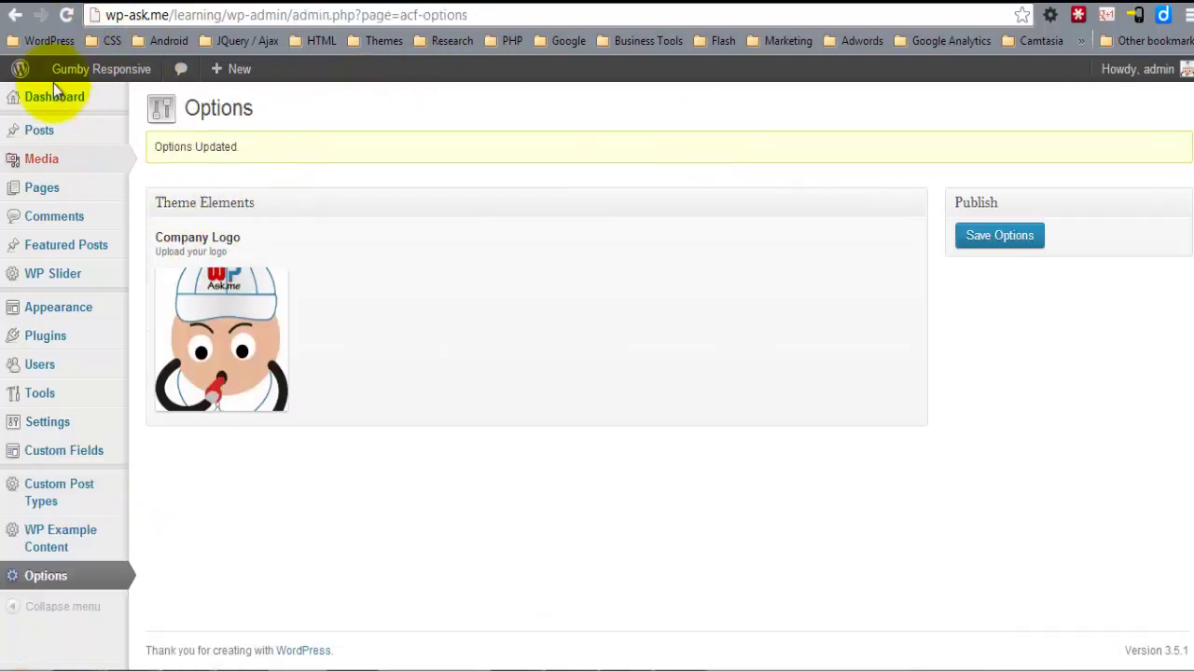
# Go to the theme Options page and show the Advertisments tab fields.
pyautogui.click(28, 575)
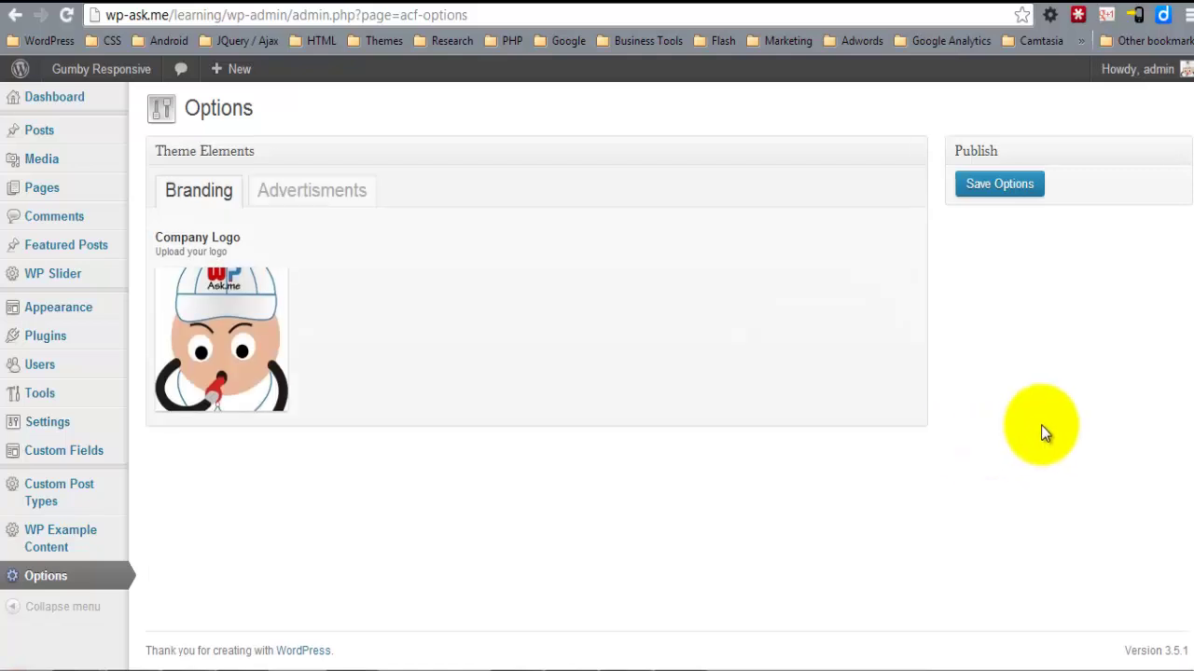
pyautogui.click(330, 192)
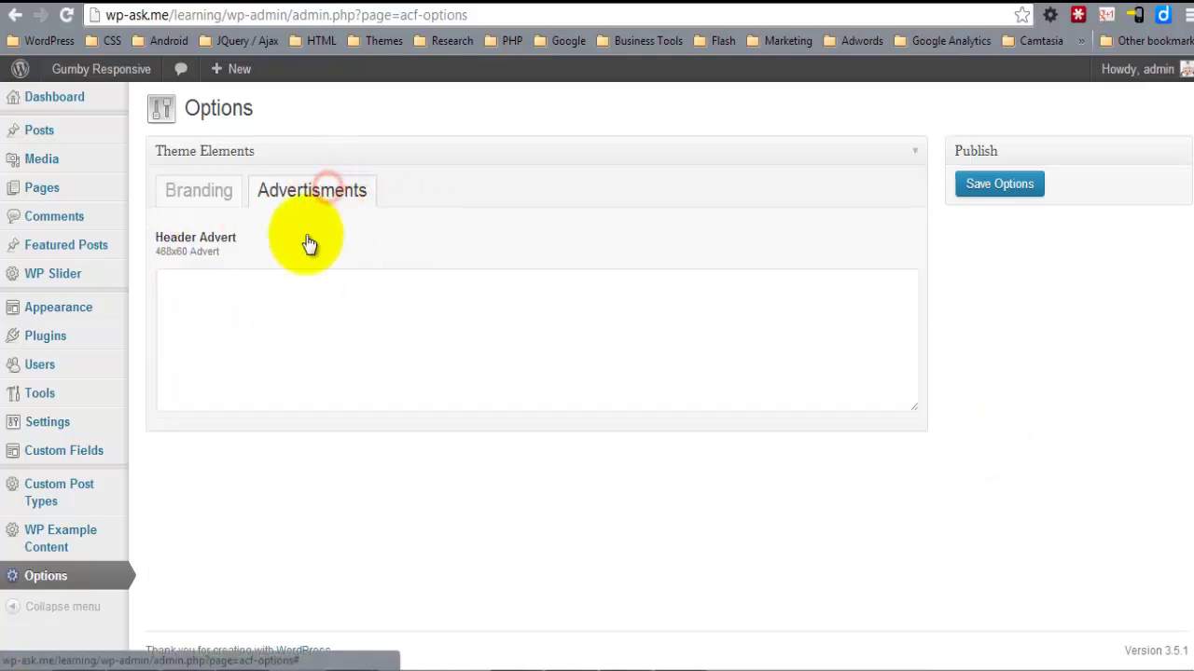
pyautogui.click(205, 191)
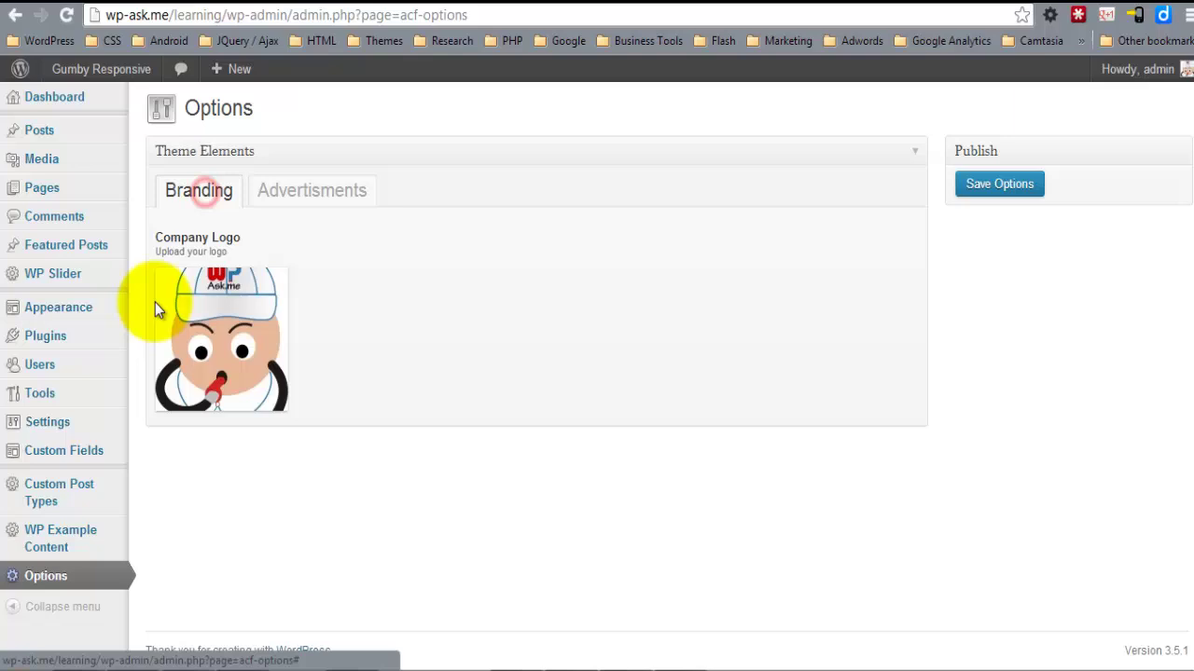
pyautogui.click(314, 195)
# Paste the Google AdSense 468x60 script into Header Advert and save the options.
pyautogui.click(259, 312)
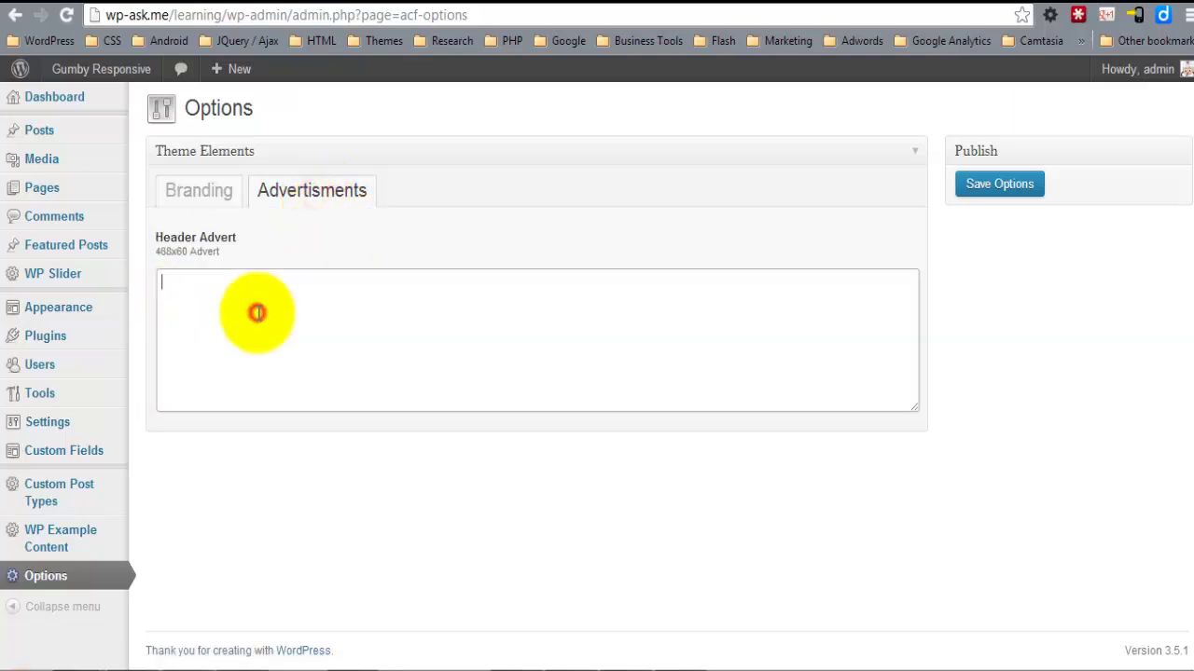
pyautogui.rightClick(257, 300)
pyautogui.click(293, 431)
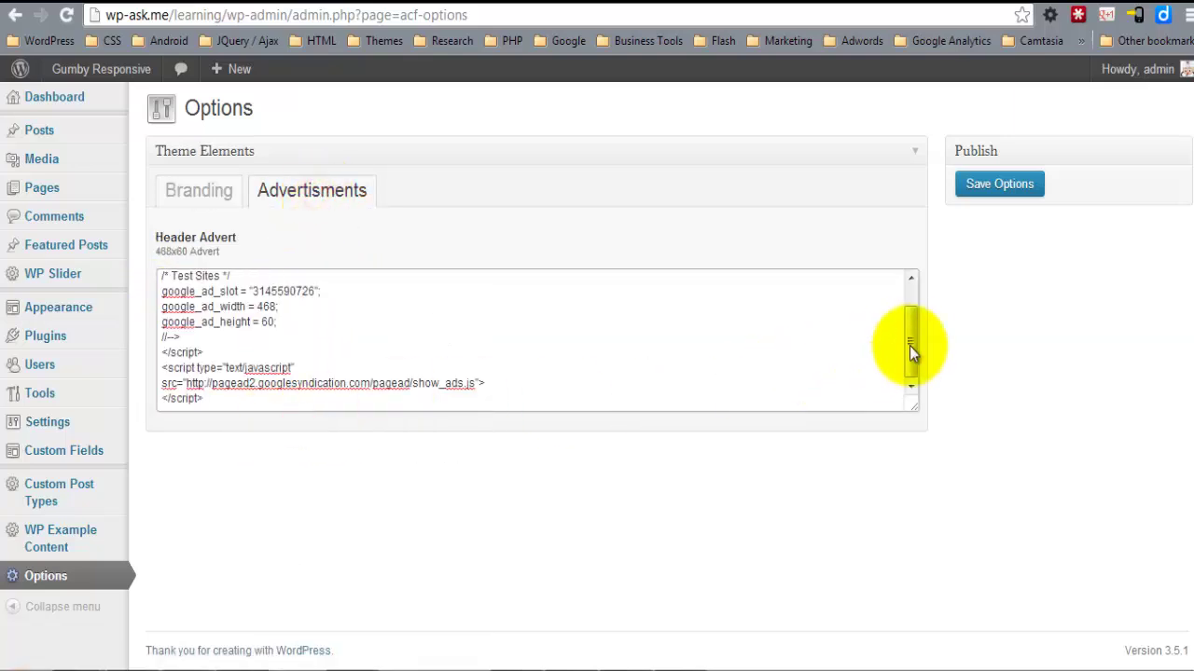
pyautogui.moveTo(914, 347); pyautogui.dragTo(913, 304)
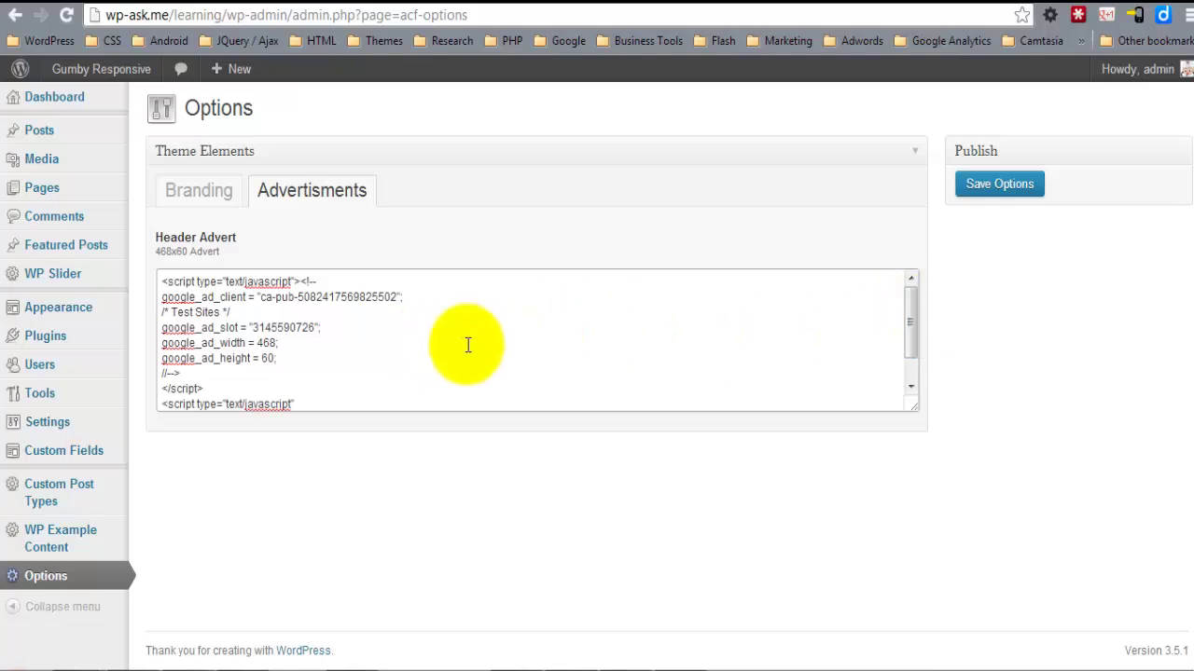
pyautogui.click(996, 187)
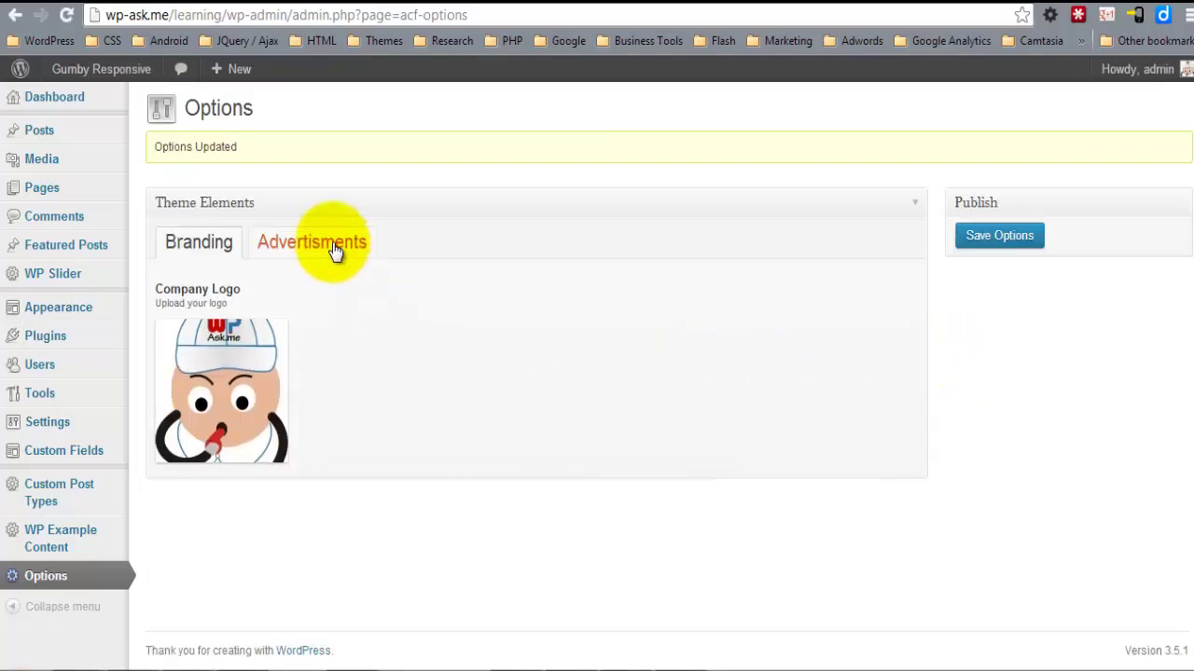
pyautogui.click(332, 243)
pyautogui.click(218, 265)
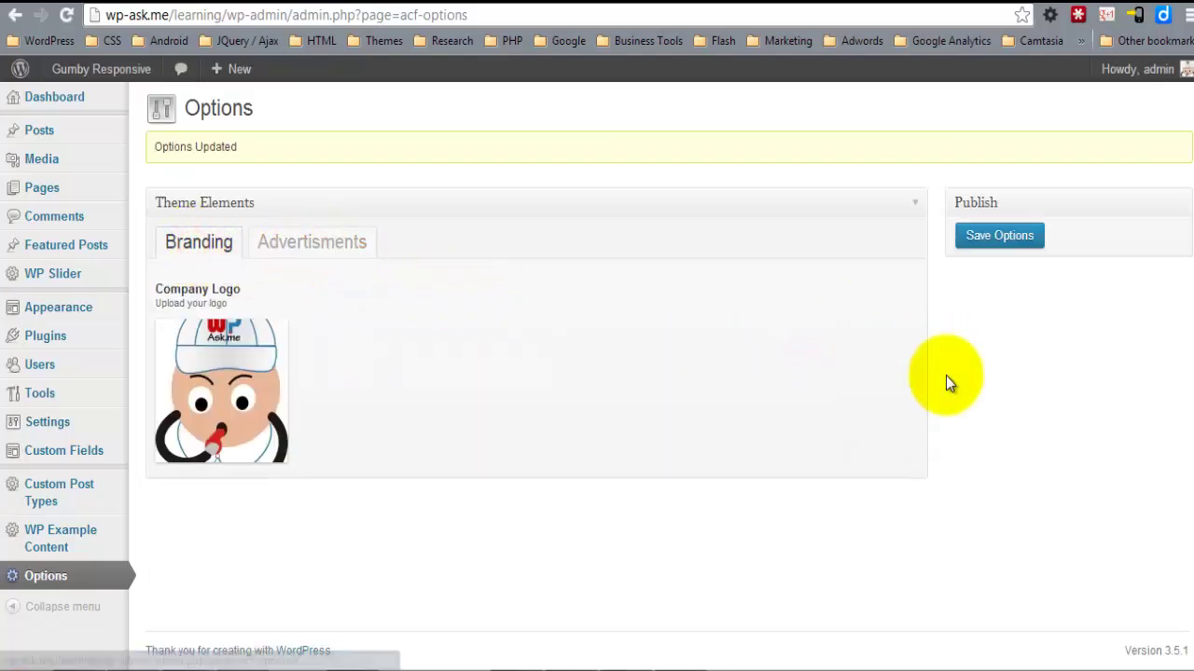
# Delete the <p>Banner</p> placeholder on line 40 of header.php in Dreamweaver.
pyautogui.click(979, 375)
pyautogui.click(531, 664)
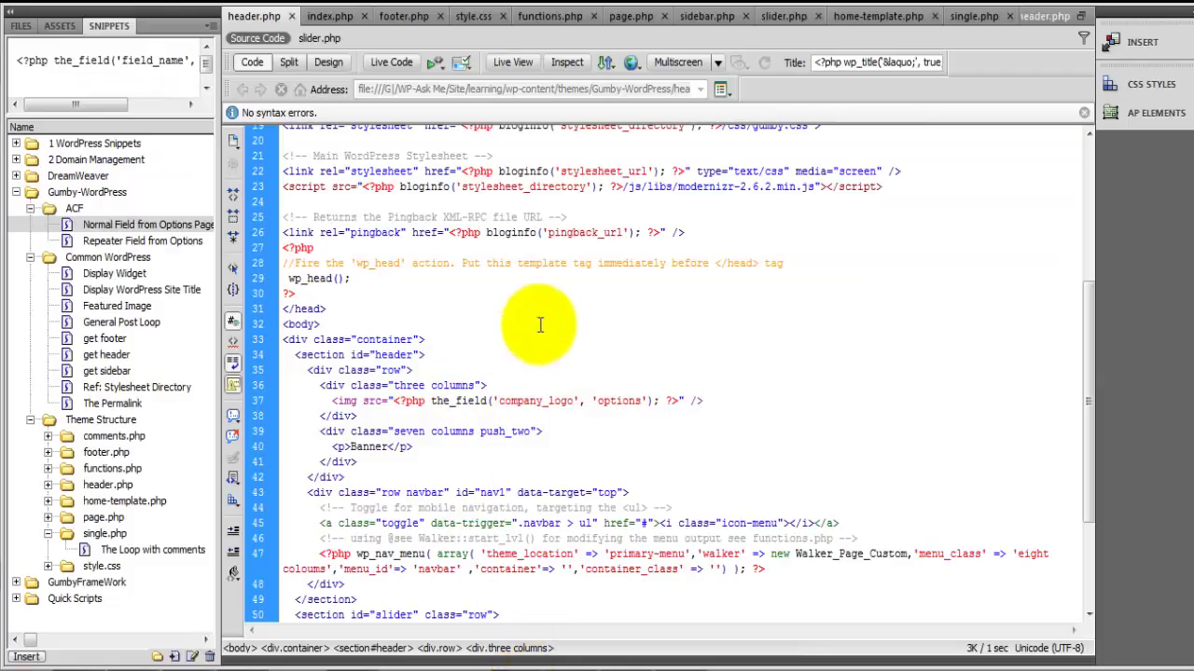
pyautogui.scroll(-2, 631, 342)
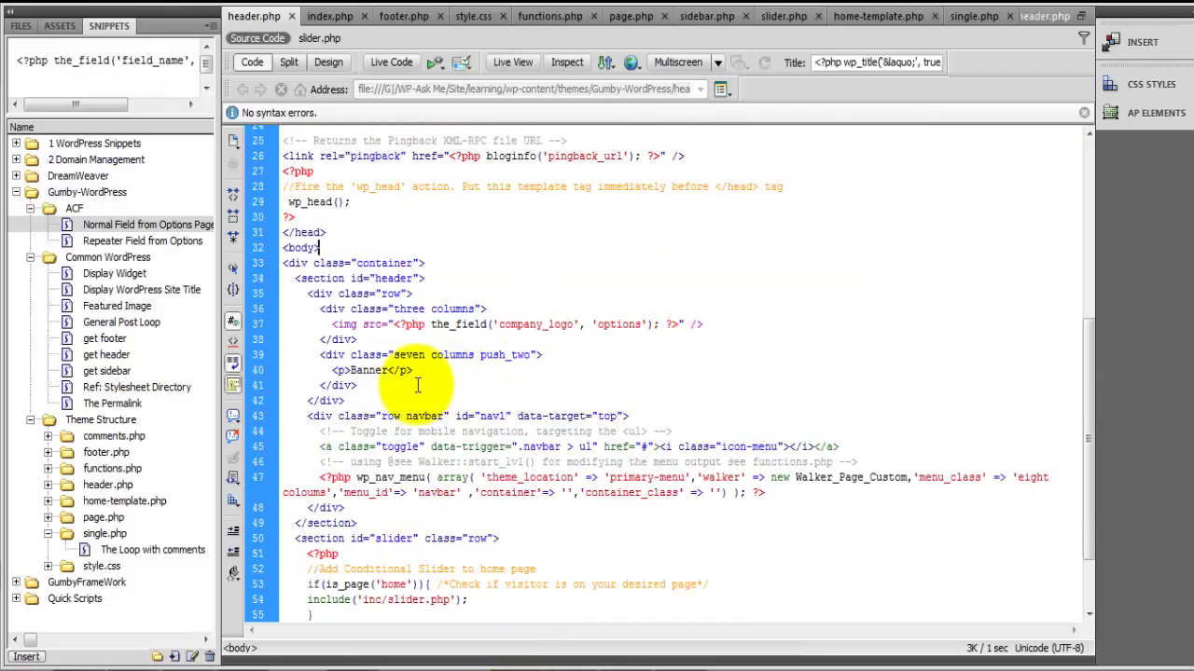
pyautogui.moveTo(333, 370); pyautogui.dragTo(415, 370)
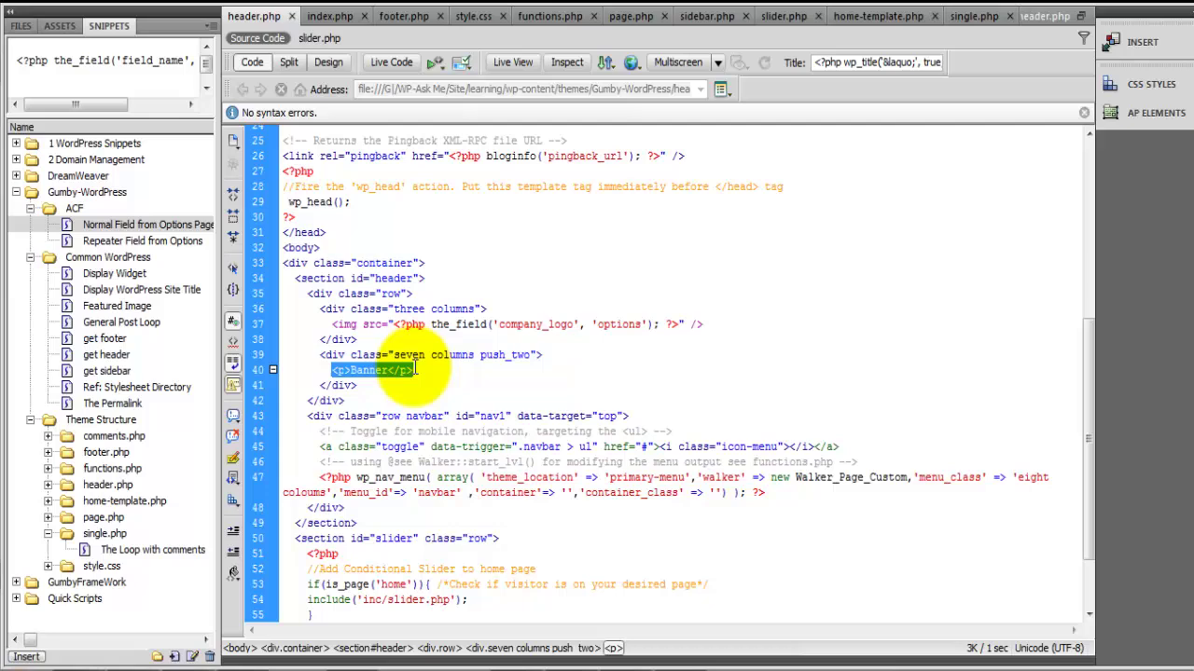
pyautogui.press('Delete')
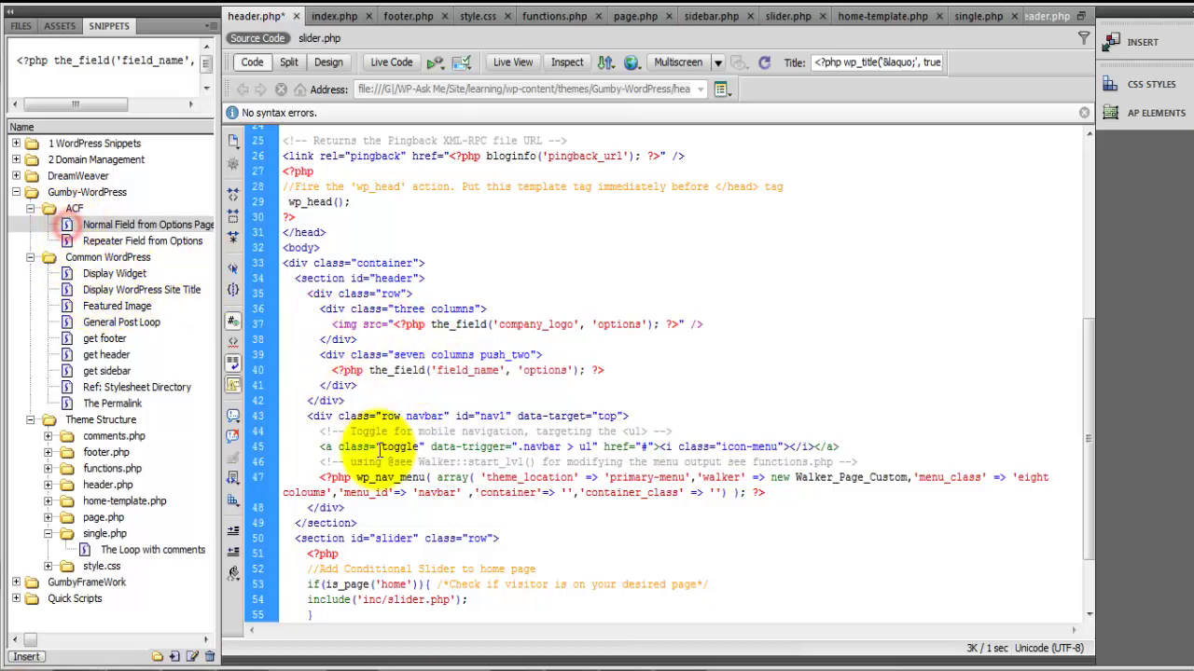
# Copy the header_advert field name from the Theme Elements field group in WordPress.
pyautogui.moveTo(147, 644)
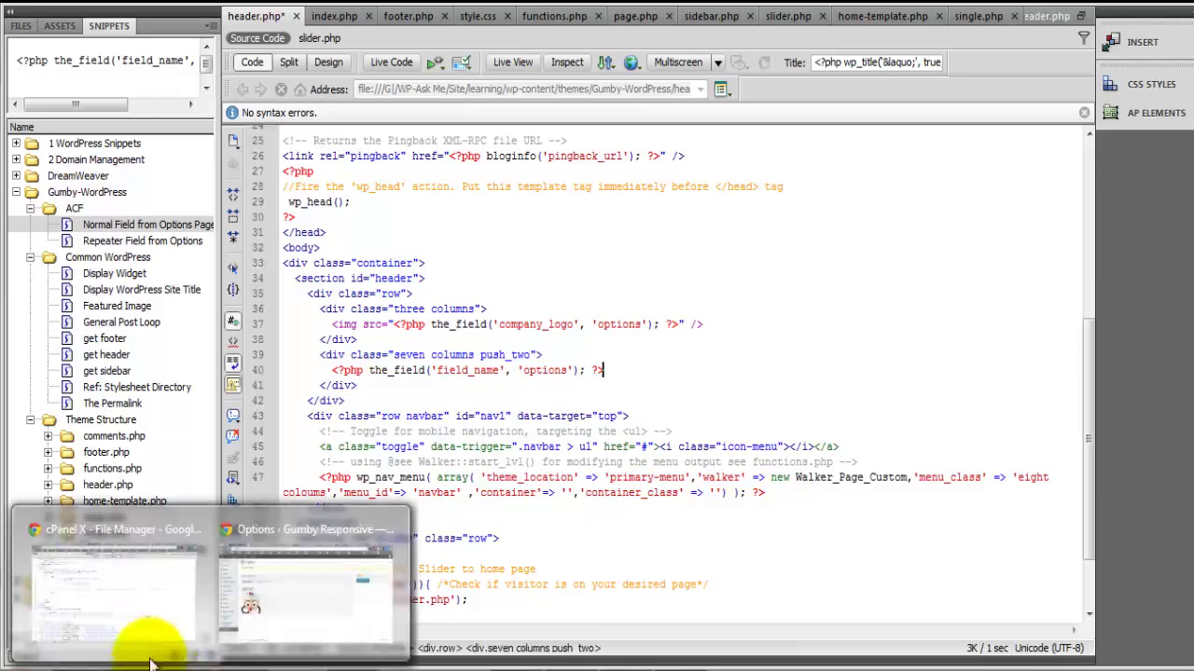
pyautogui.click(303, 593)
pyautogui.click(17, 14)
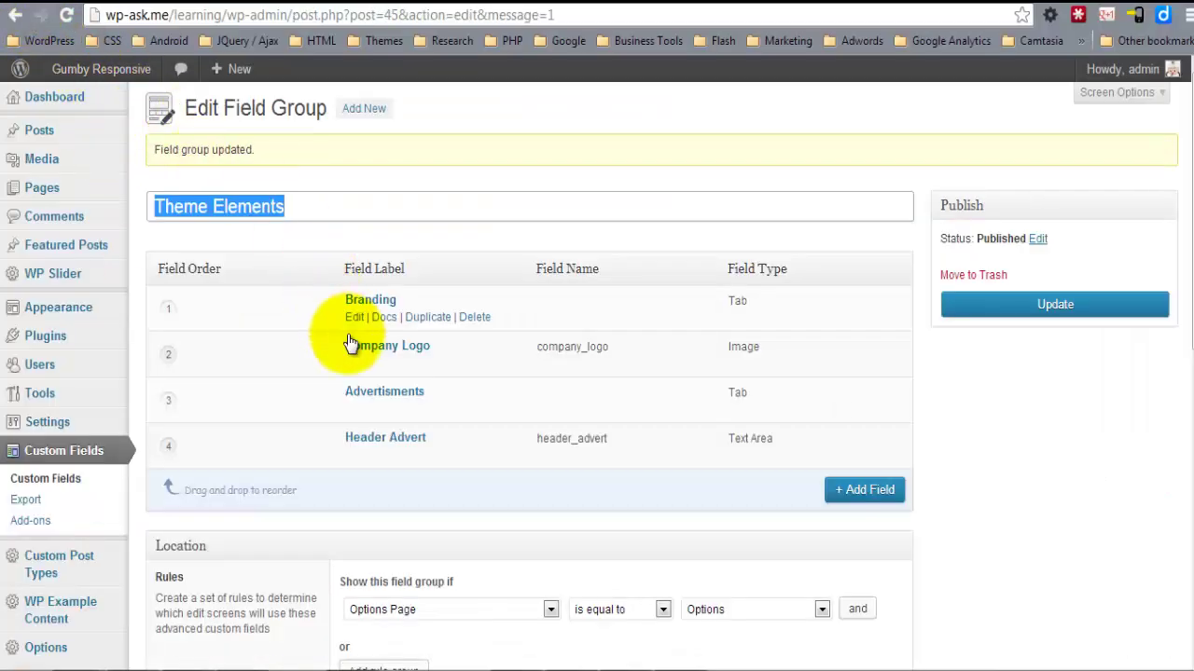
pyautogui.doubleClick(609, 437)
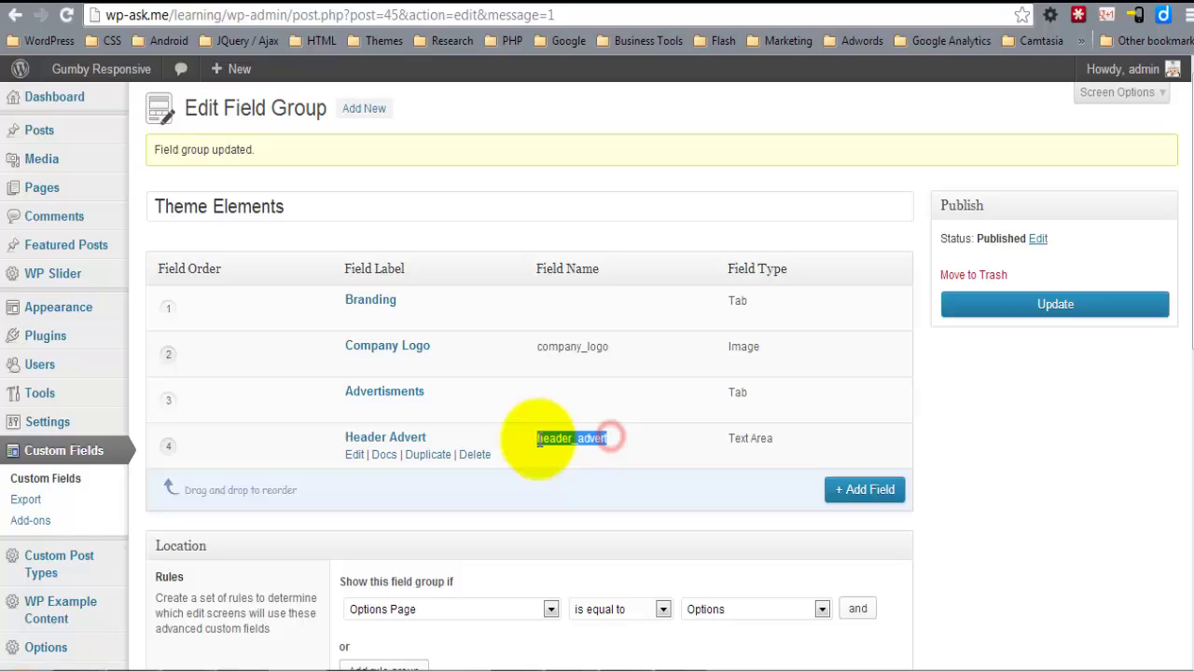
pyautogui.rightClick(532, 439)
pyautogui.click(571, 227)
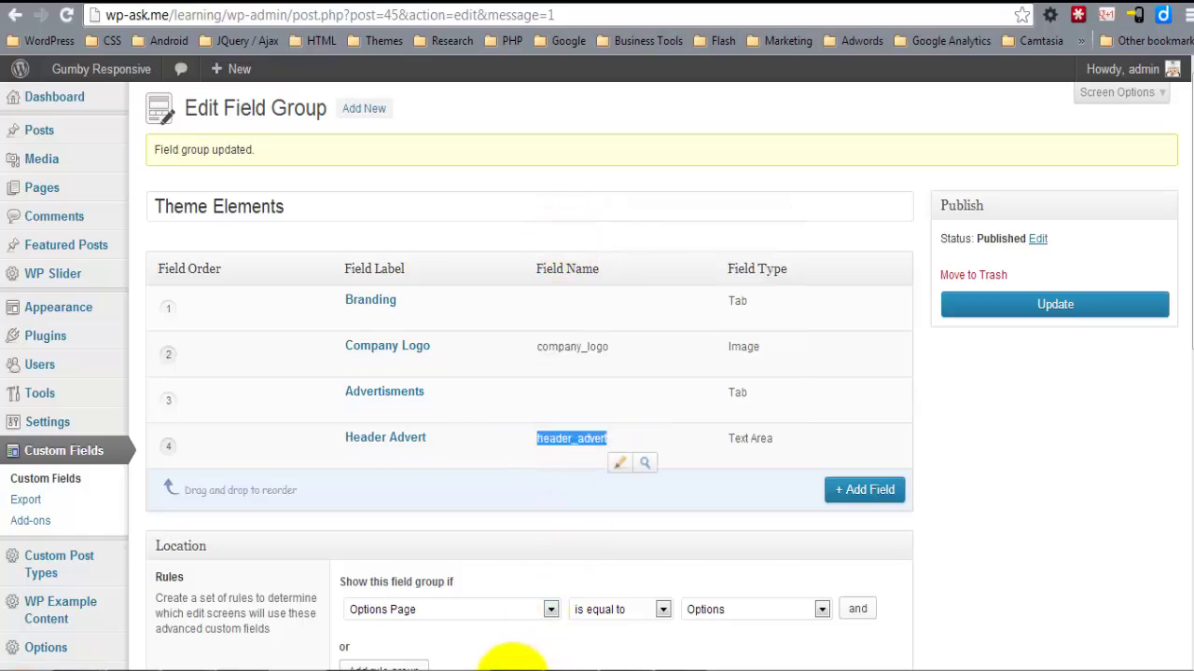
pyautogui.click(507, 664)
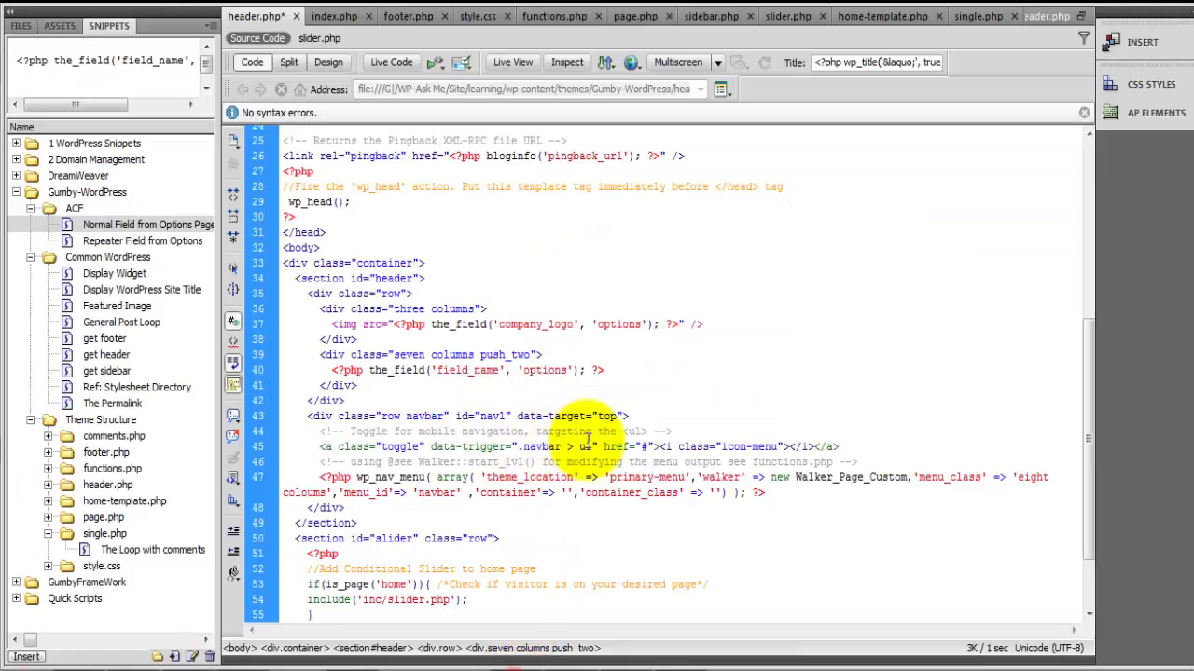
# Change the_field's field_name to 'header_advert', then load and reload wp-ask.me/learning/ to see the ad.
pyautogui.doubleClick(440, 369)
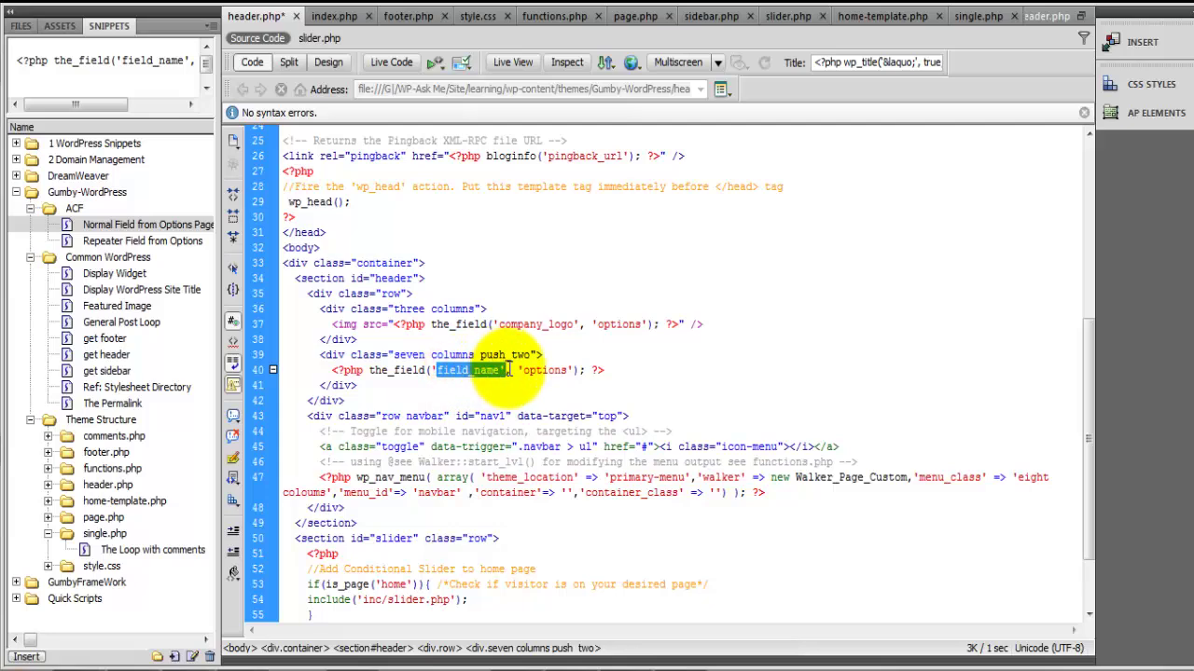
pyautogui.hotkey('ctrl', 'v')
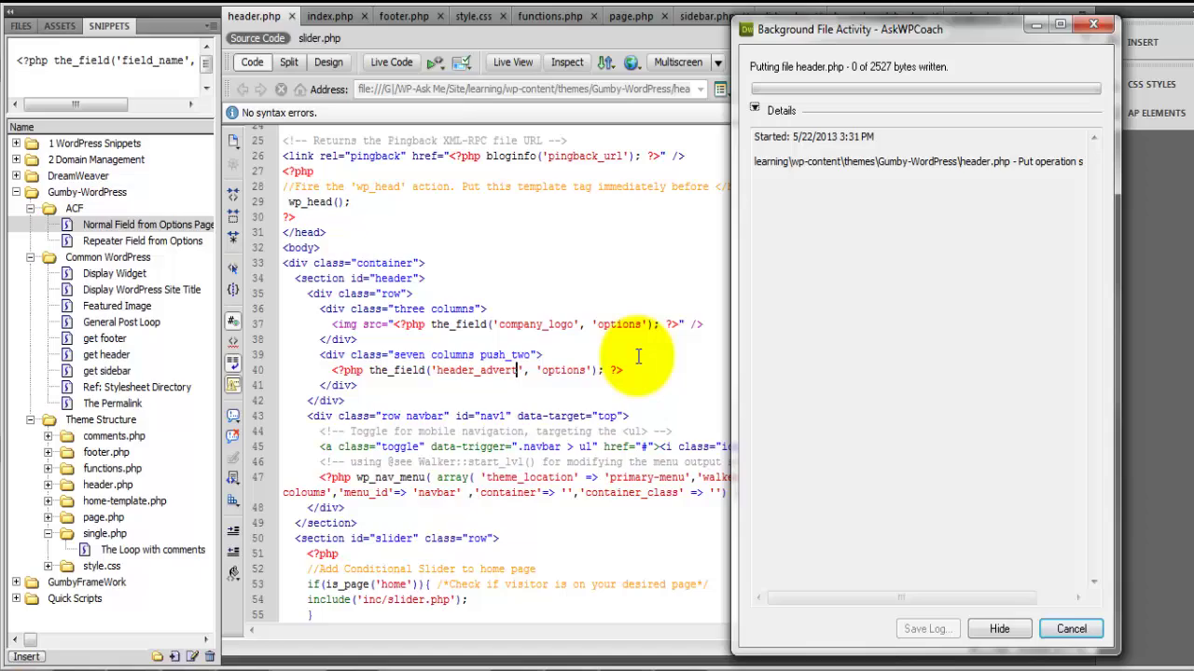
pyautogui.moveTo(258, 652)
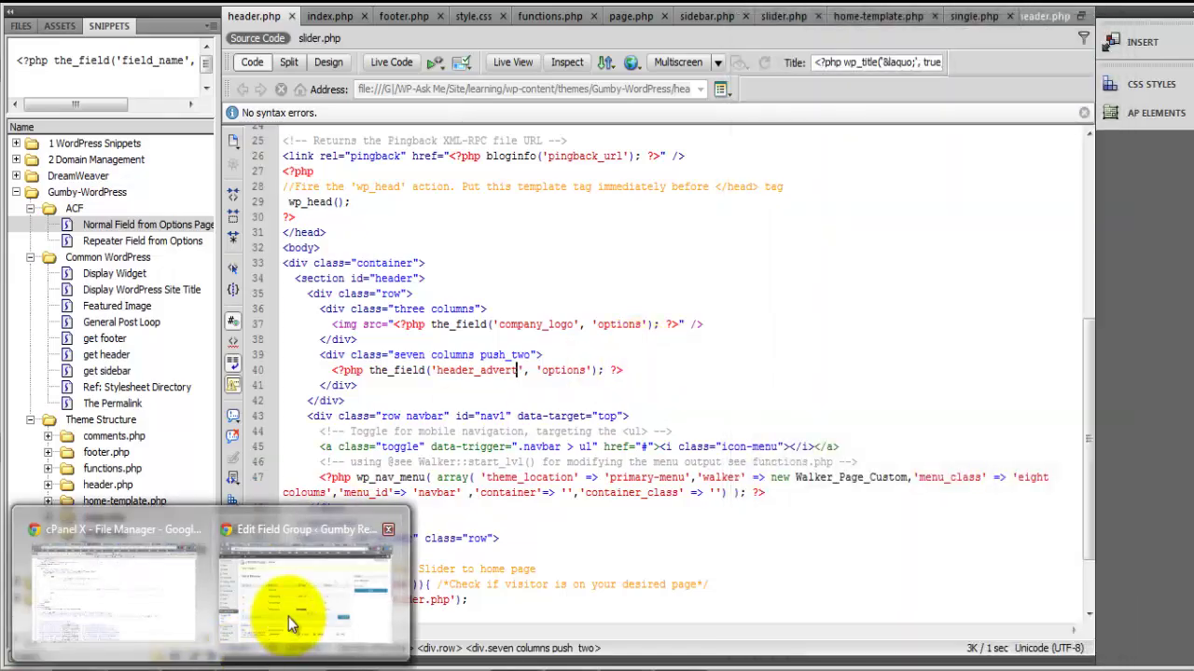
pyautogui.click(288, 615)
pyautogui.click(320, 13)
pyautogui.press('Return')
pyautogui.moveTo(226, 15); pyautogui.dragTo(471, 15)
pyautogui.press('BackSpace')
pyautogui.press('Return')
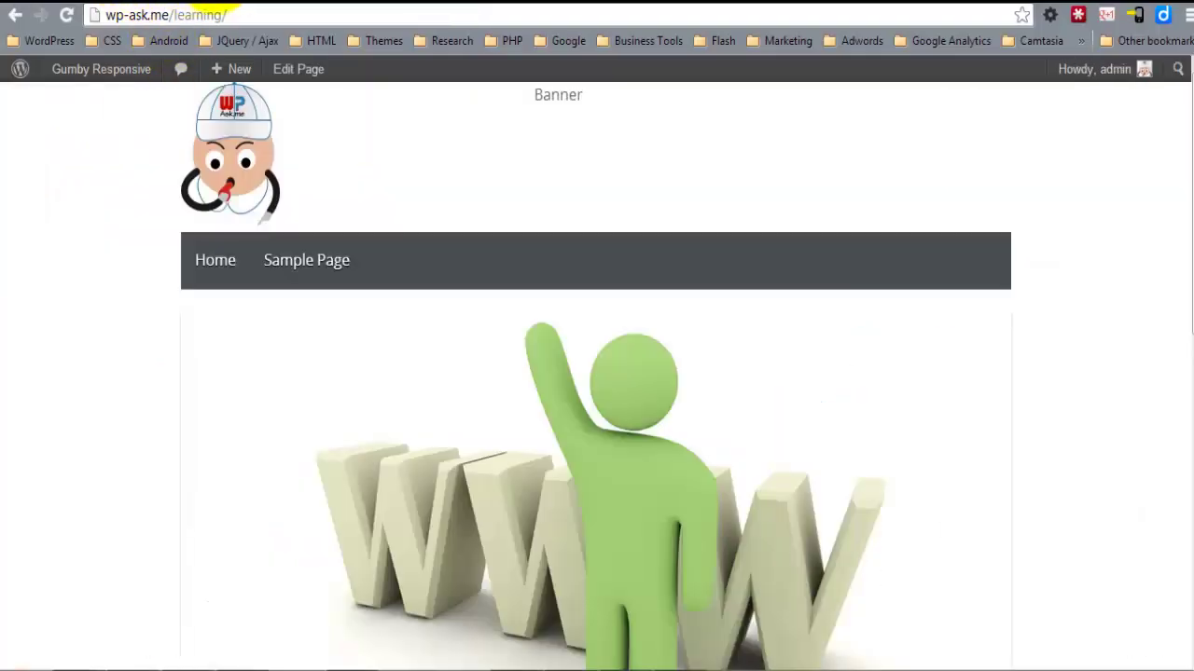
pyautogui.click(70, 15)
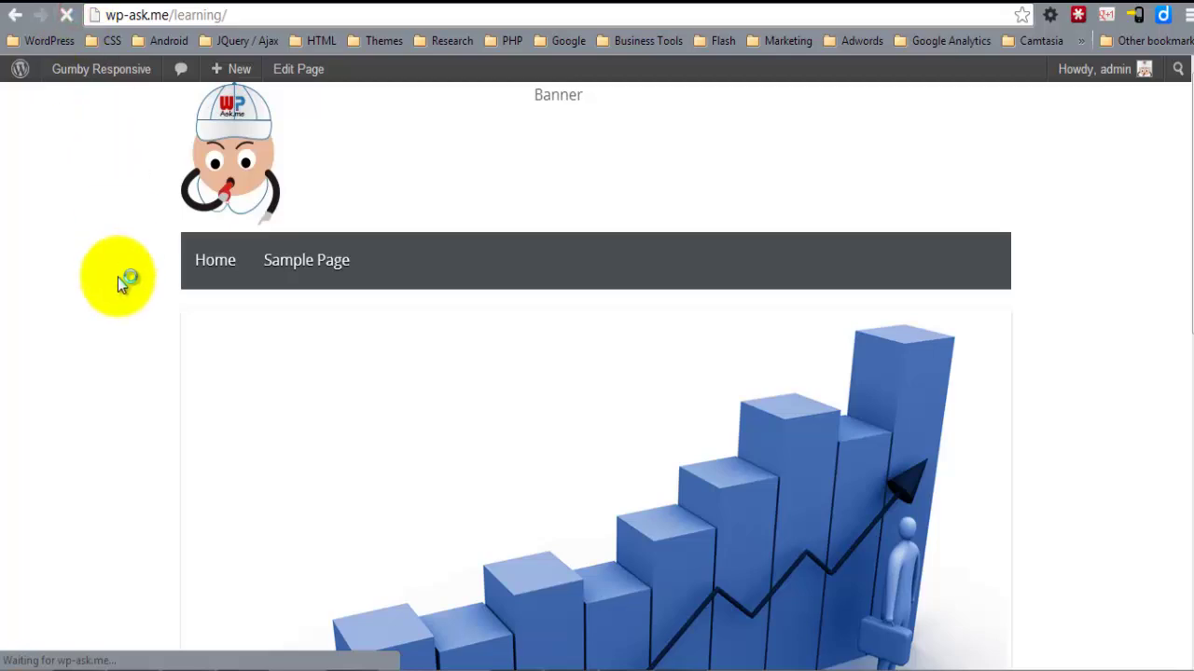